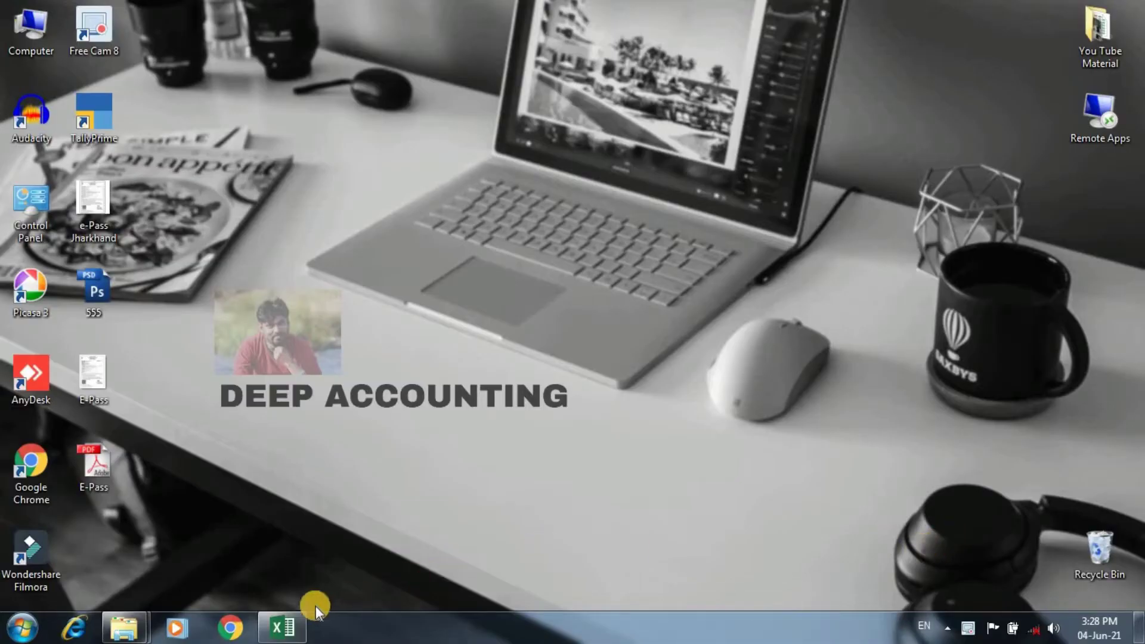
Restore the Practice workbook window showing the Sumif,Sumifs sales table.
{"action": "left_click", "coordinate": [294, 628]}
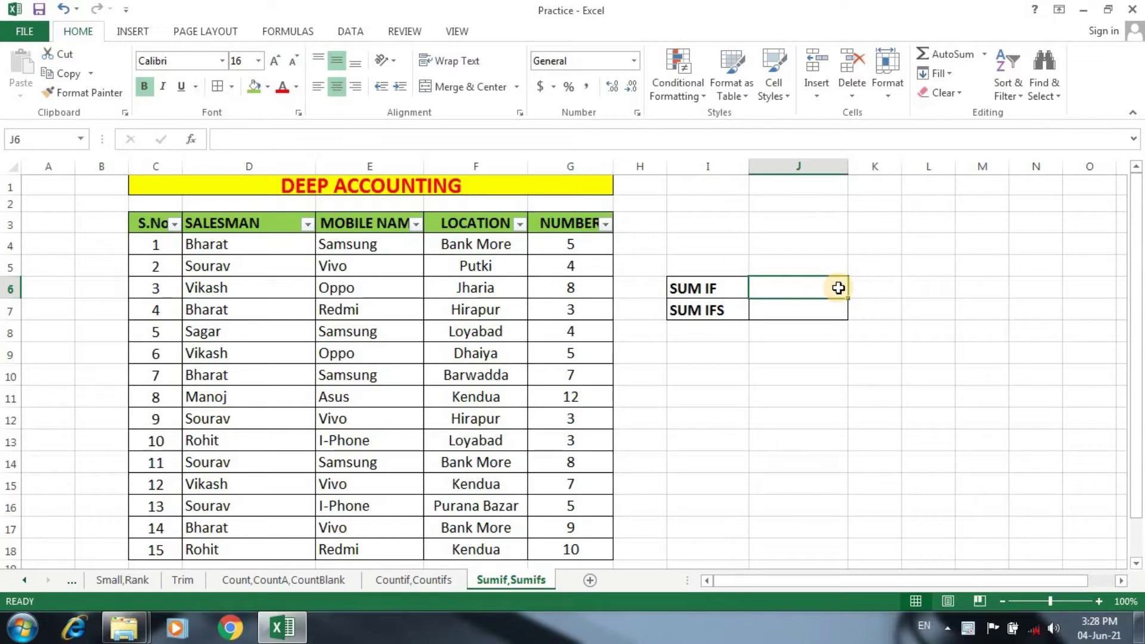
Enter =SUMIF(F4:G18,F4,G4:G18) in J6 to total Bank More's numbers, giving 22.
{"action": "type", "text": "=s"}
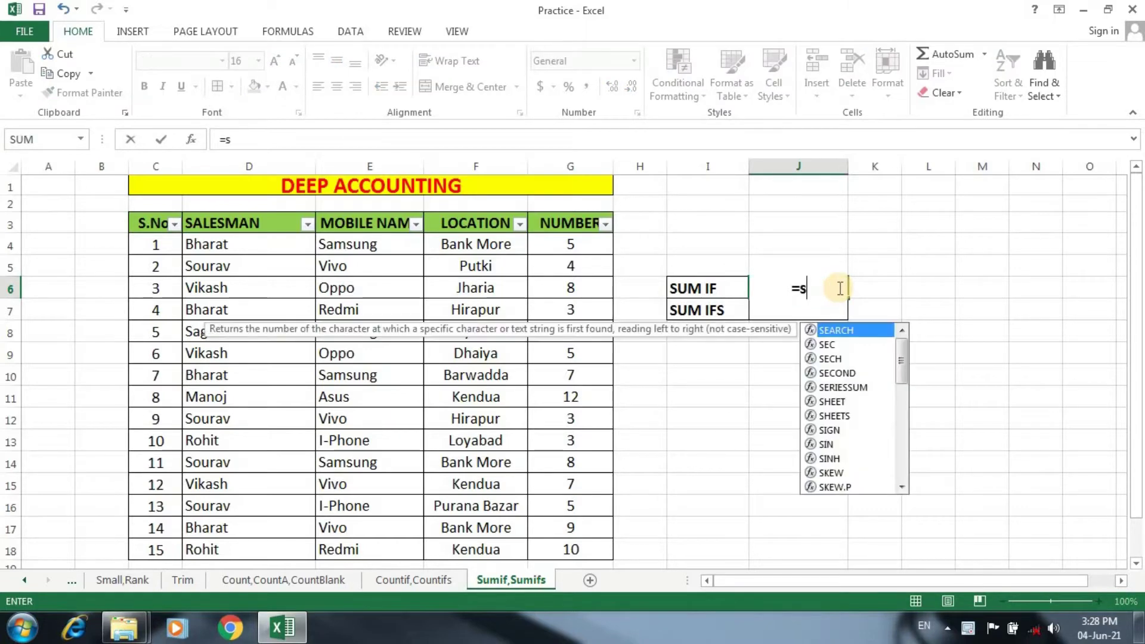
{"action": "type", "text": "um"}
{"action": "key", "text": "Down"}
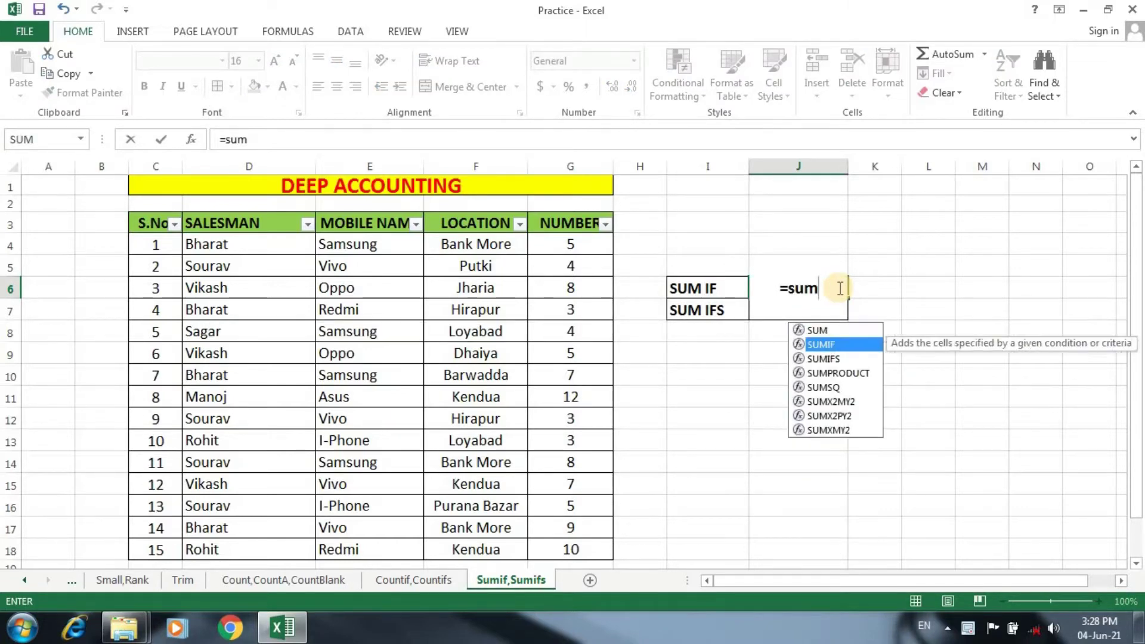
{"action": "key", "text": "Tab"}
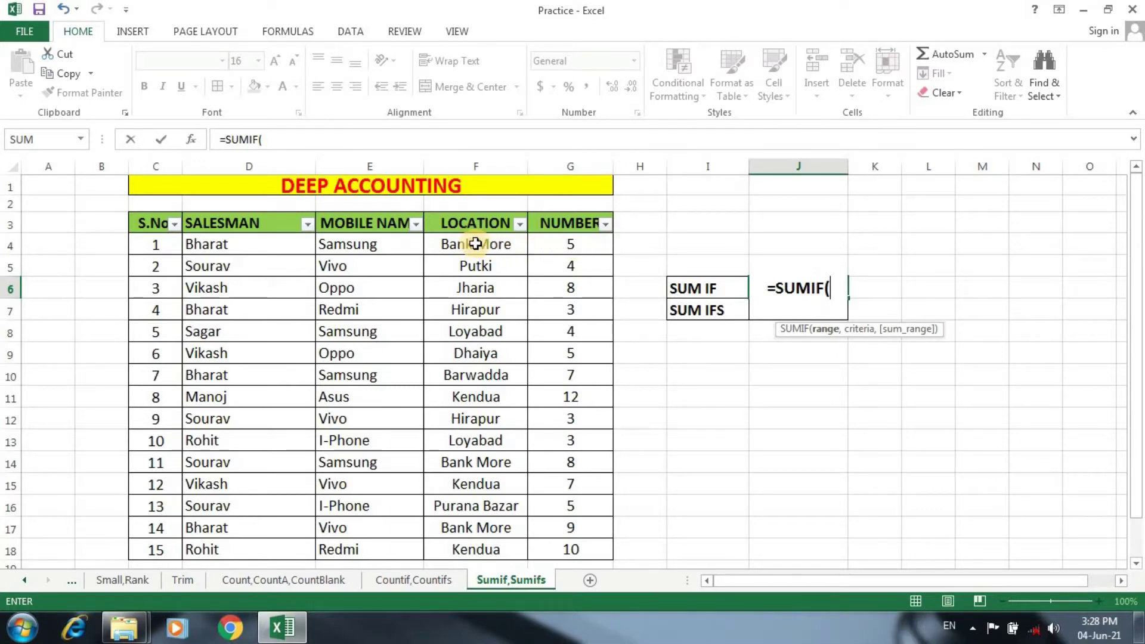
{"action": "left_click", "coordinate": [471, 244]}
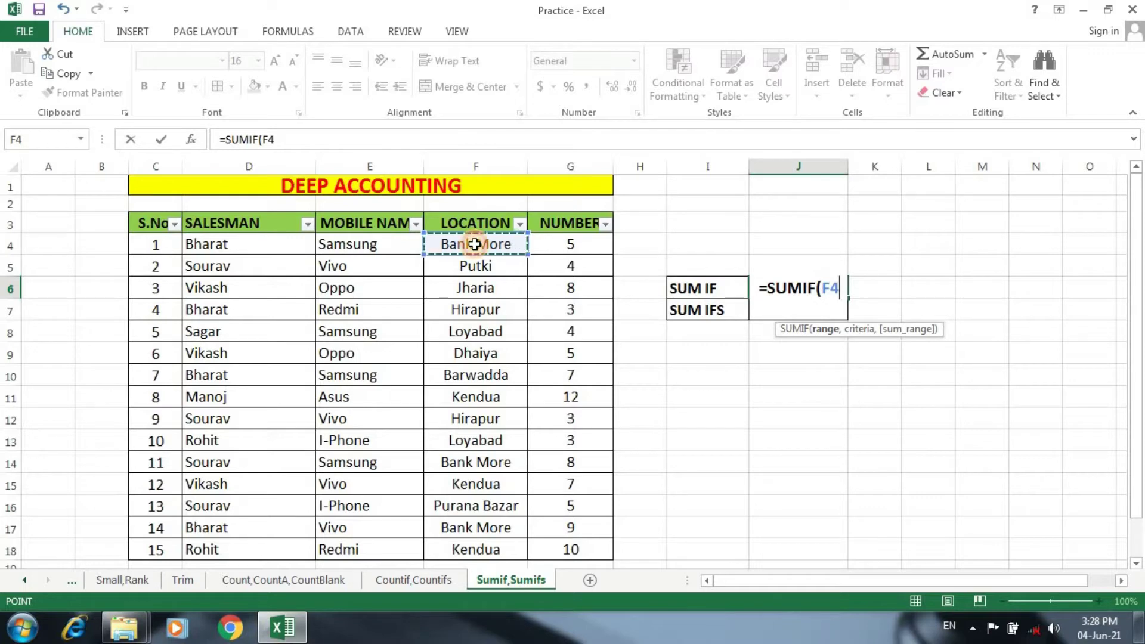
{"action": "left_click_drag", "start_coordinate": [474, 244], "coordinate": [584, 547]}
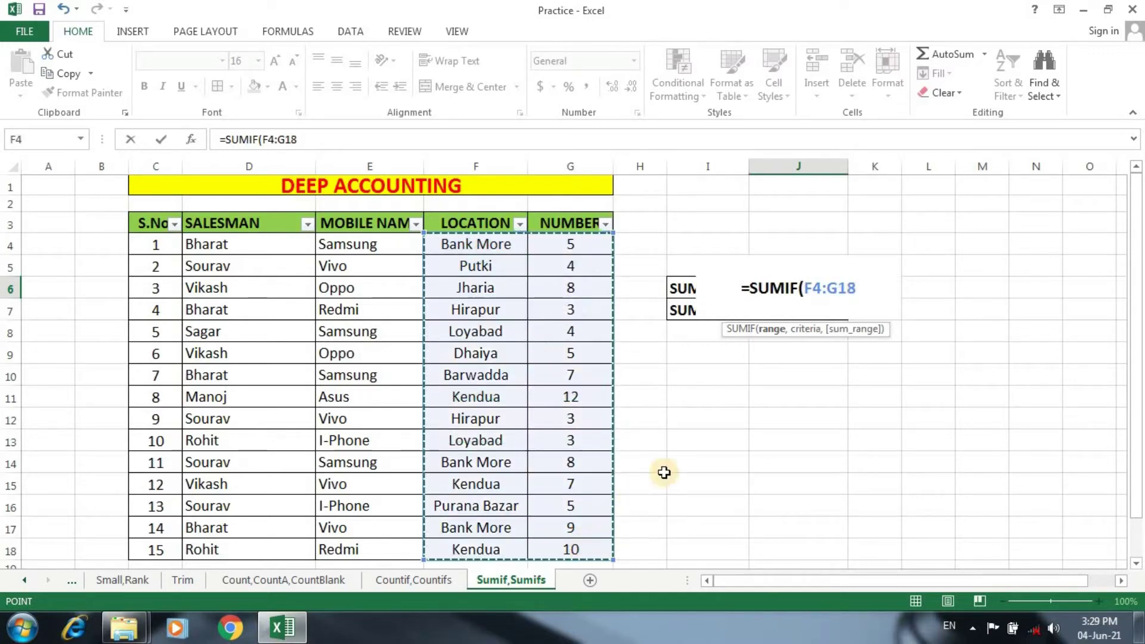
{"action": "type", "text": ","}
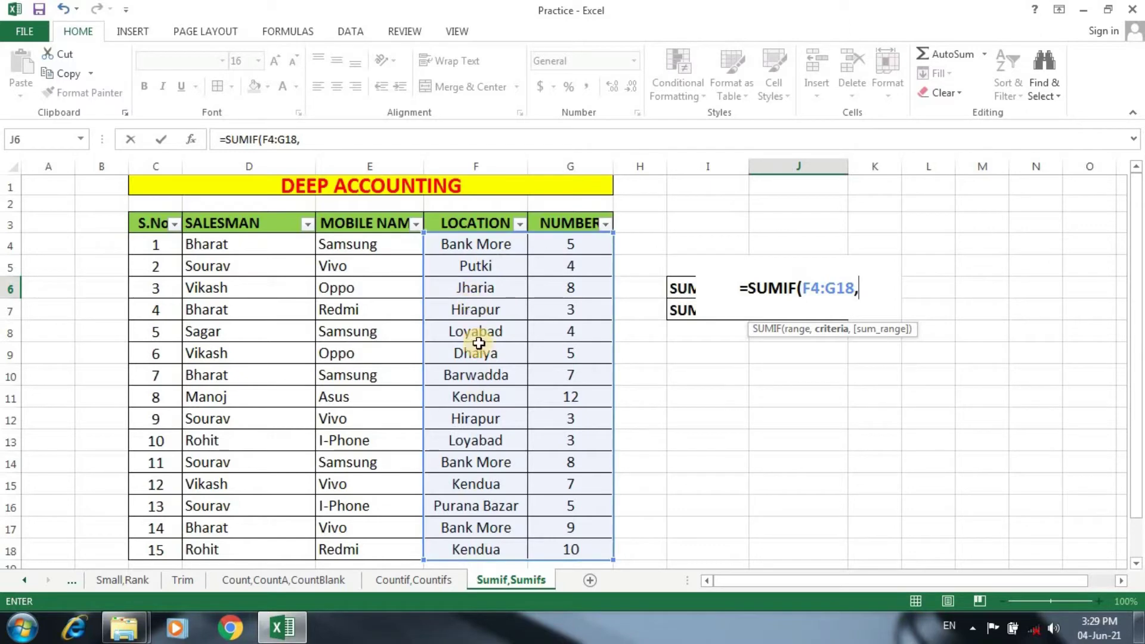
{"action": "left_click", "coordinate": [464, 246]}
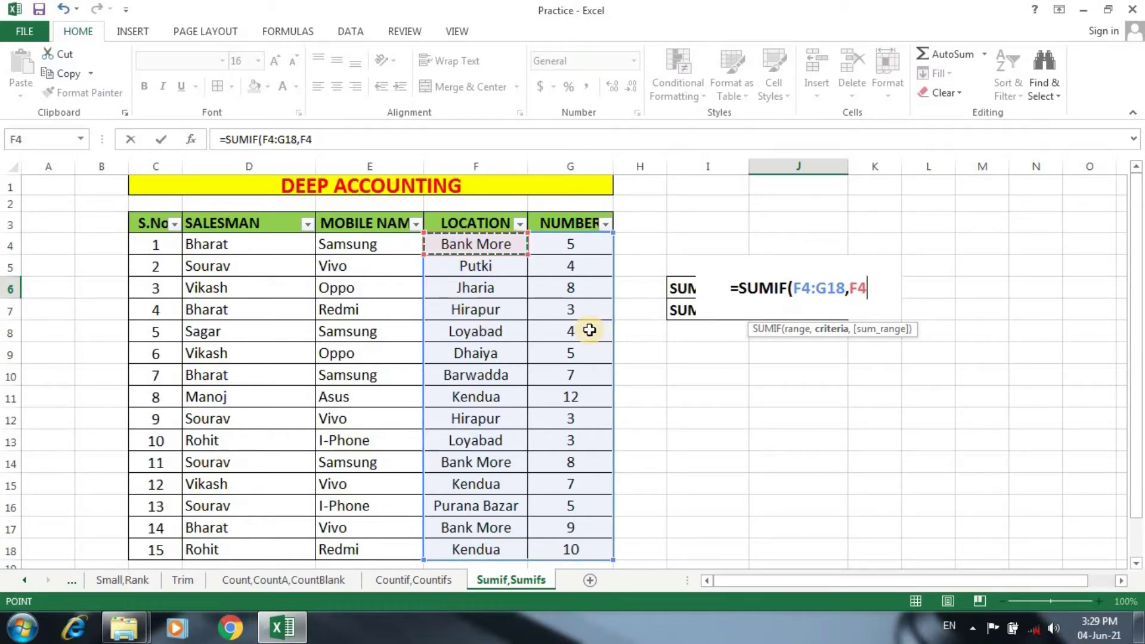
{"action": "type", "text": ","}
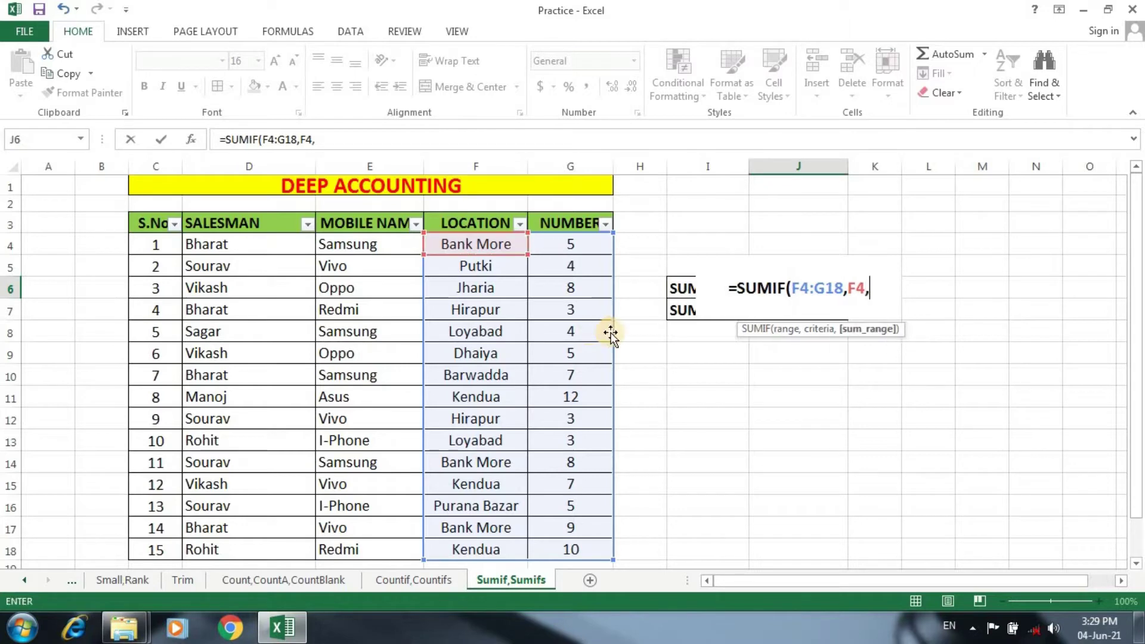
{"action": "left_click_drag", "start_coordinate": [566, 244], "coordinate": [567, 547]}
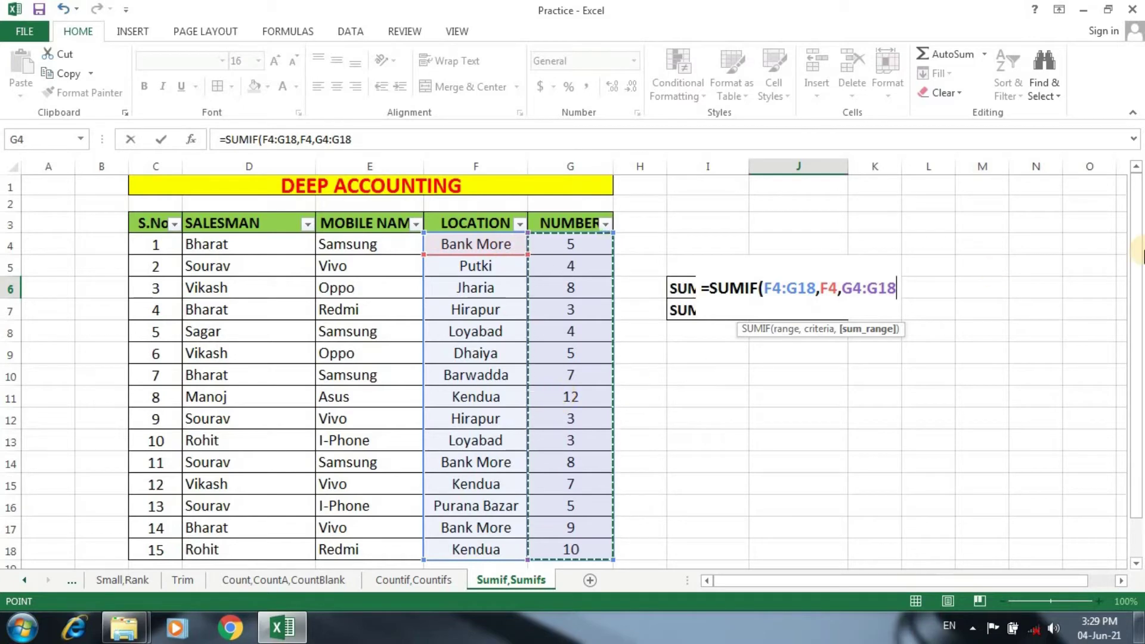
{"action": "type", "text": ")"}
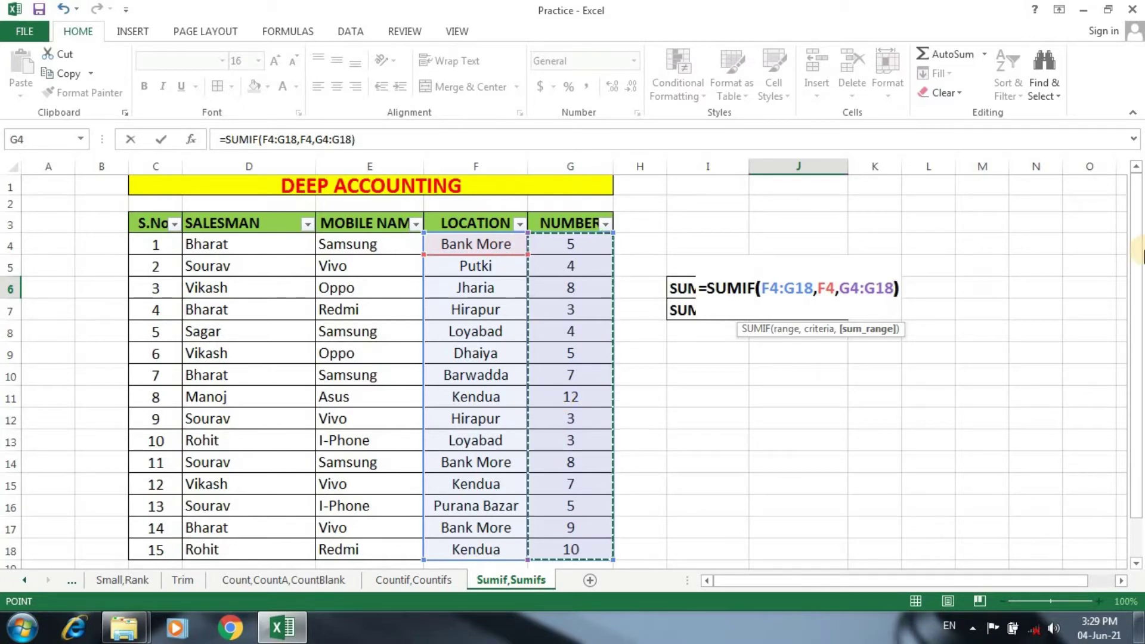
{"action": "key", "text": "Return"}
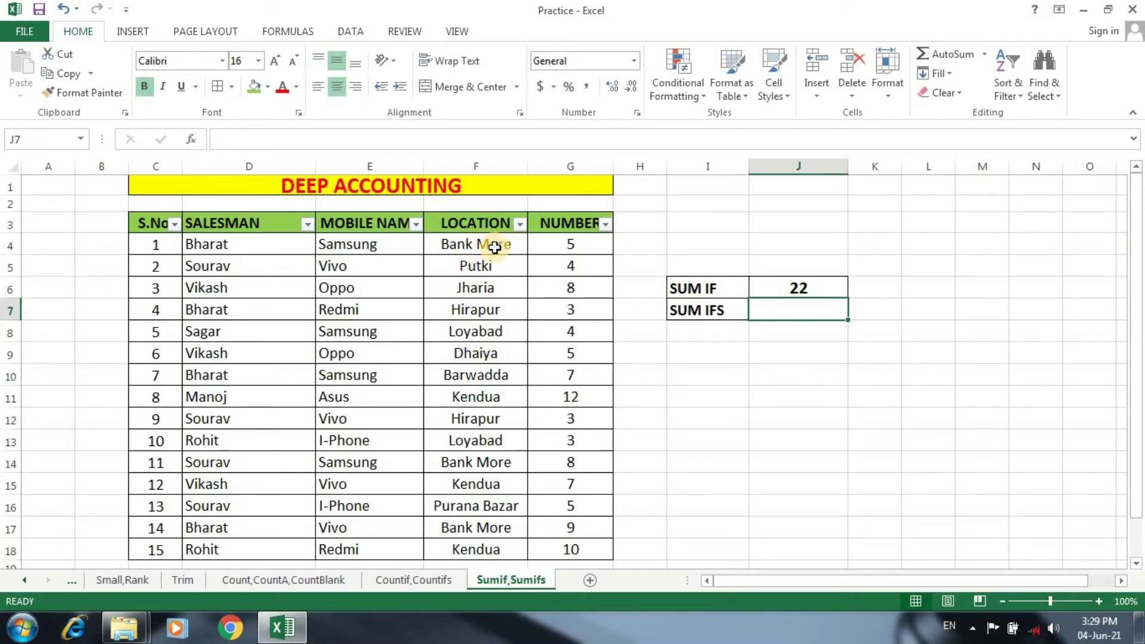
{"action": "left_click_drag", "start_coordinate": [494, 247], "coordinate": [579, 554]}
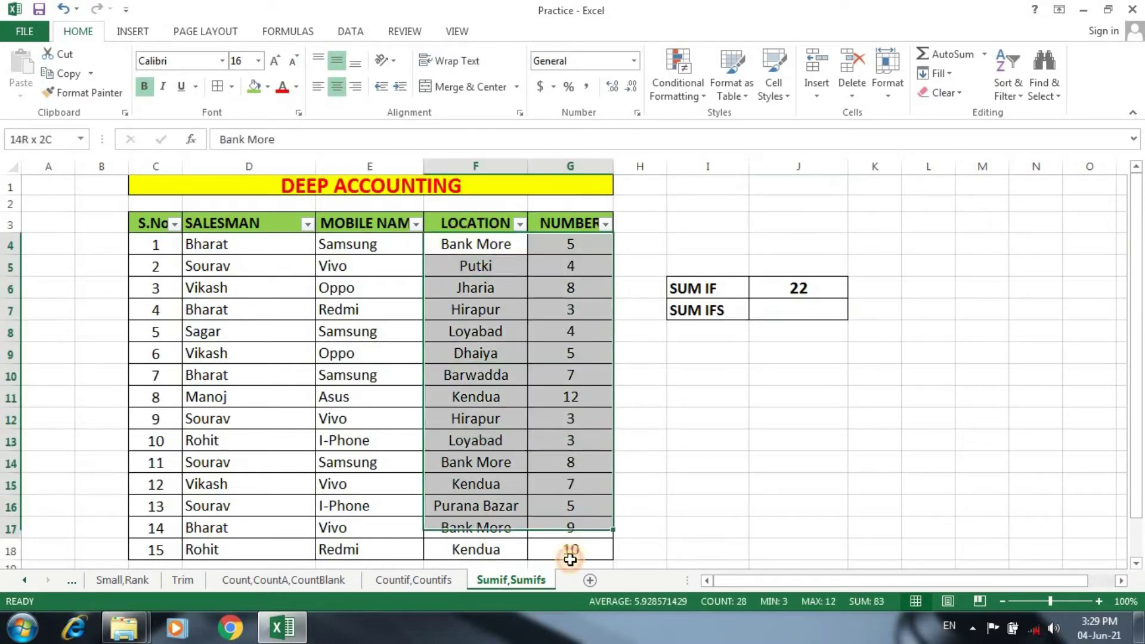
{"action": "left_click", "coordinate": [551, 307]}
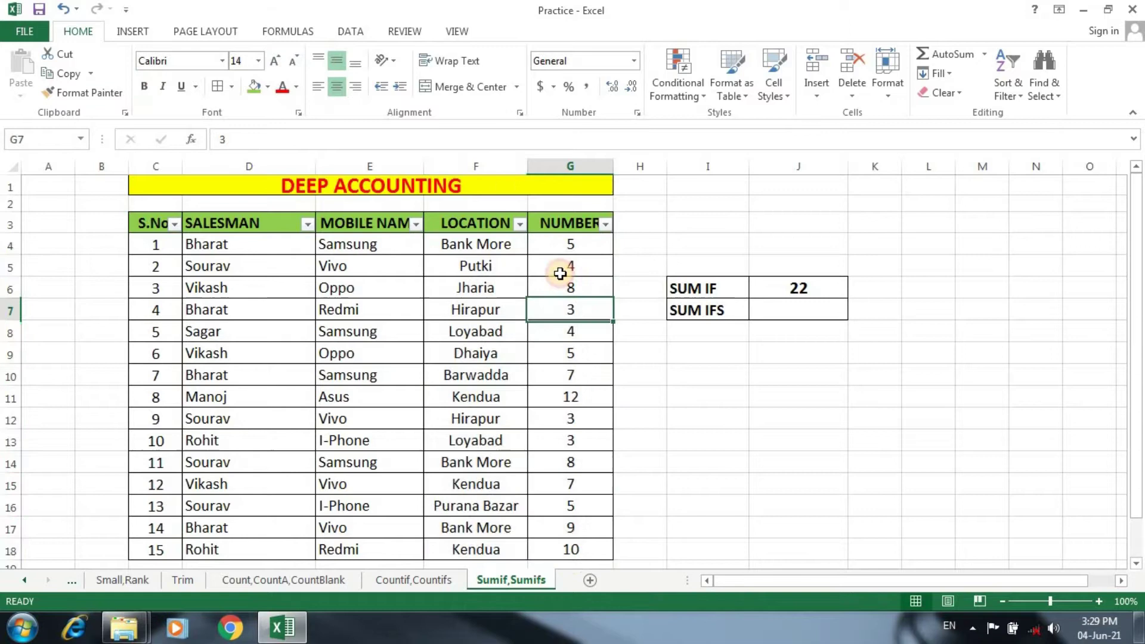
{"action": "left_click", "coordinate": [520, 224]}
{"action": "left_click", "coordinate": [370, 388]}
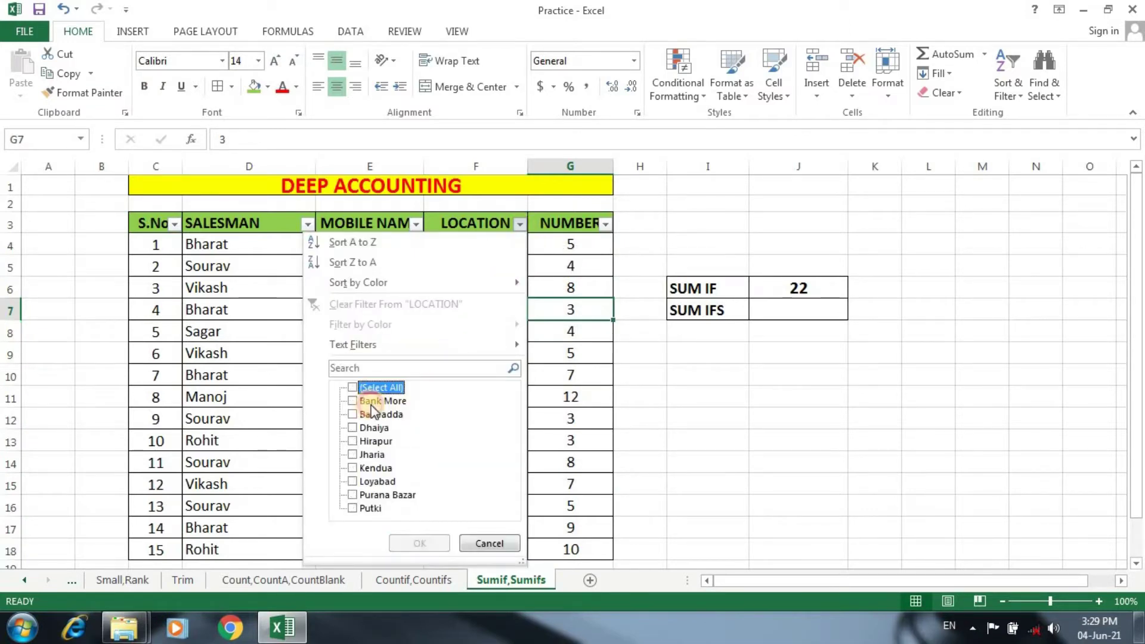
{"action": "left_click", "coordinate": [374, 401]}
{"action": "left_click", "coordinate": [406, 544]}
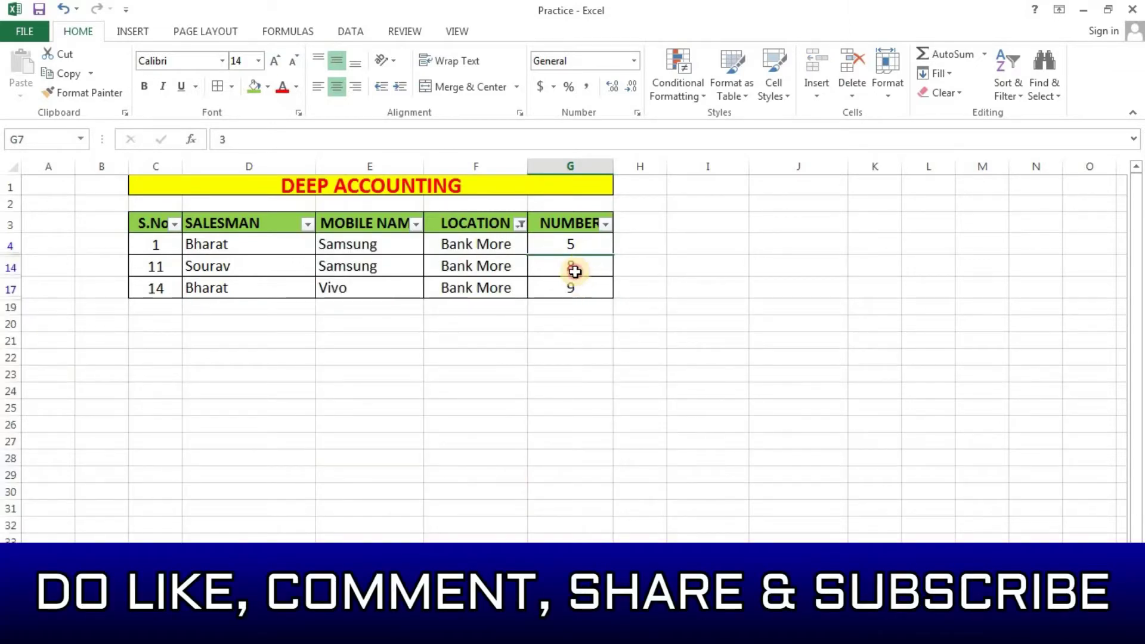
{"action": "left_click_drag", "start_coordinate": [571, 289], "coordinate": [573, 242]}
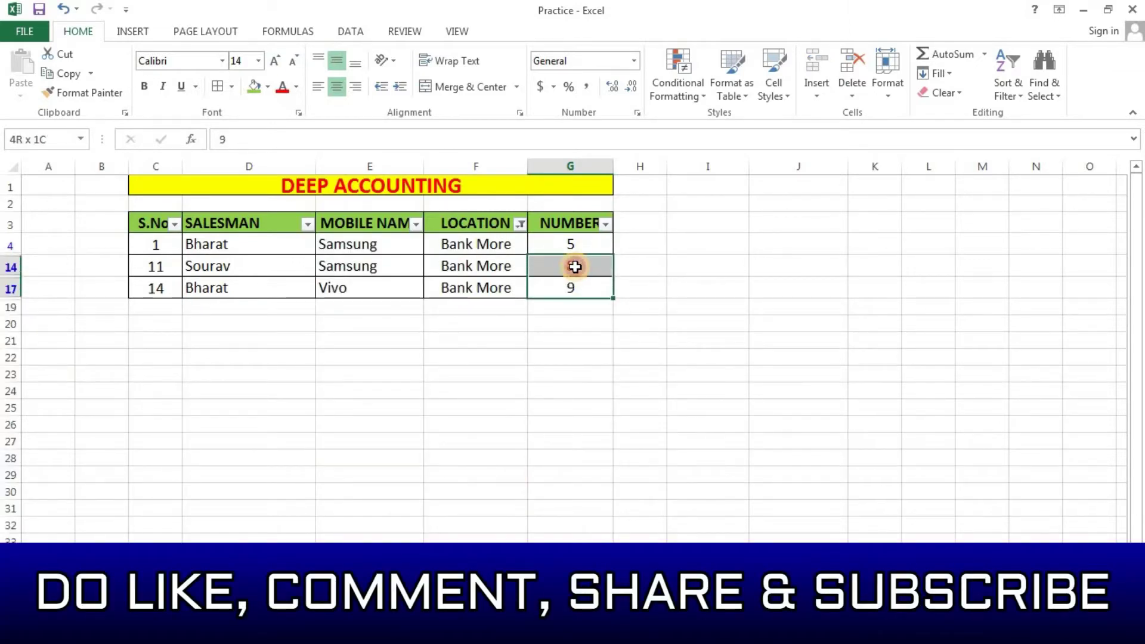
{"action": "left_click", "coordinate": [521, 223]}
{"action": "left_click", "coordinate": [375, 387]}
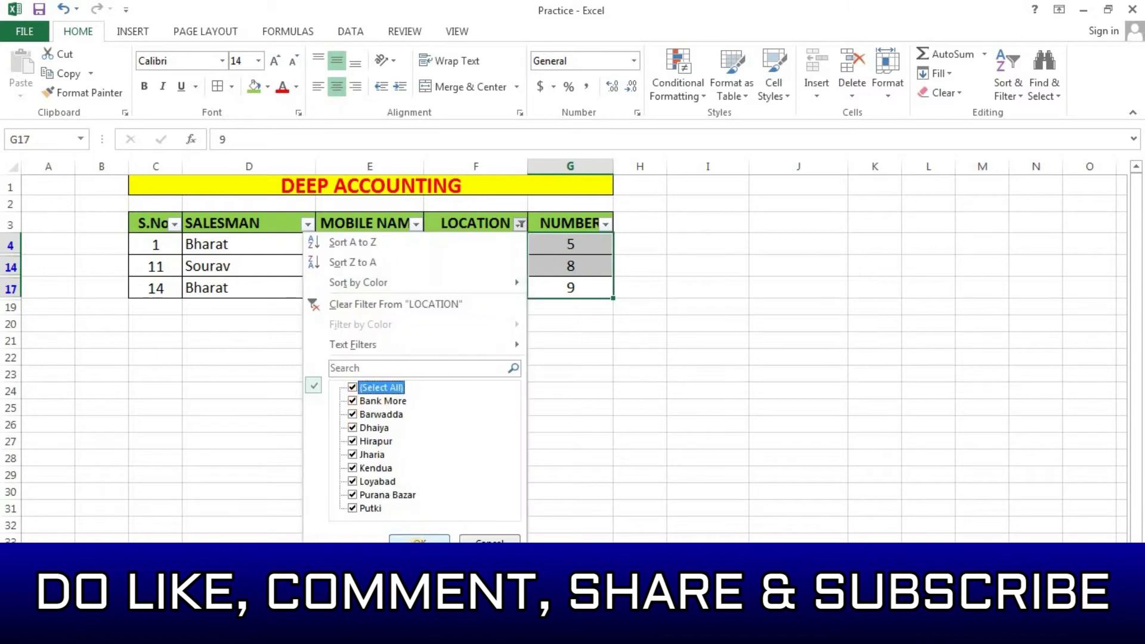
{"action": "left_click", "coordinate": [419, 539]}
{"action": "left_click", "coordinate": [709, 419]}
{"action": "left_click", "coordinate": [774, 287]}
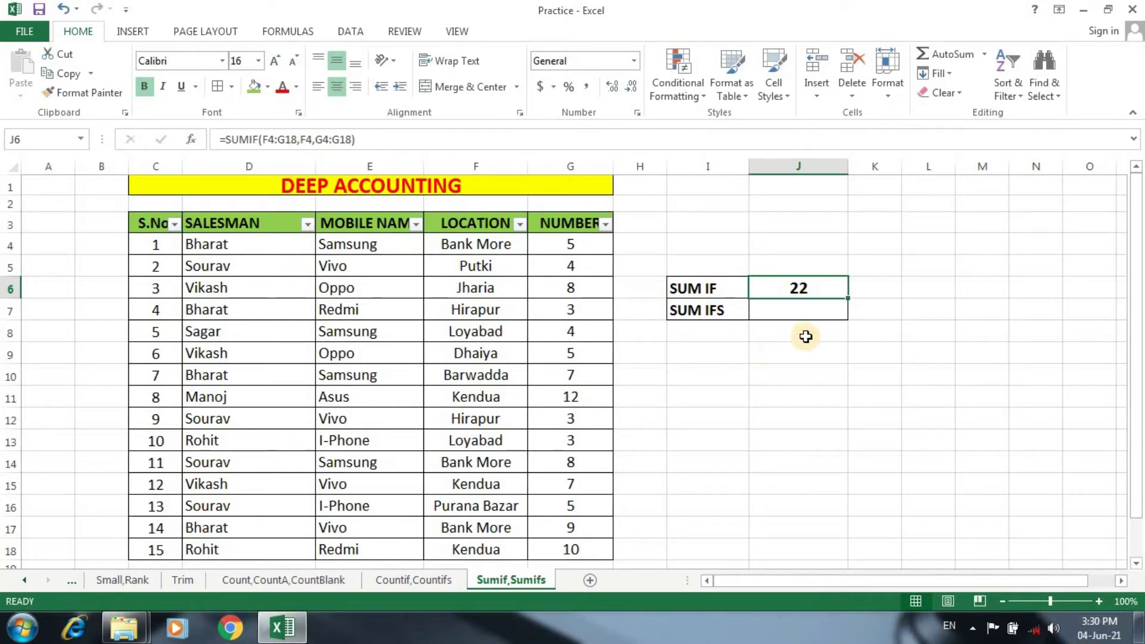
{"action": "double_click", "coordinate": [781, 291]}
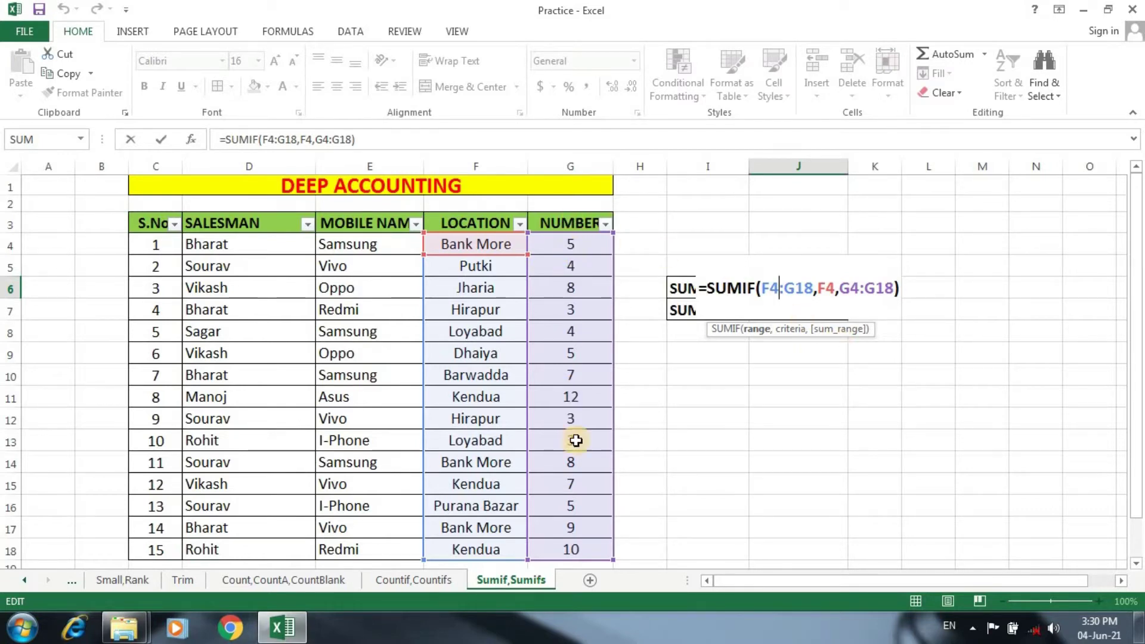
{"action": "key", "text": "Return"}
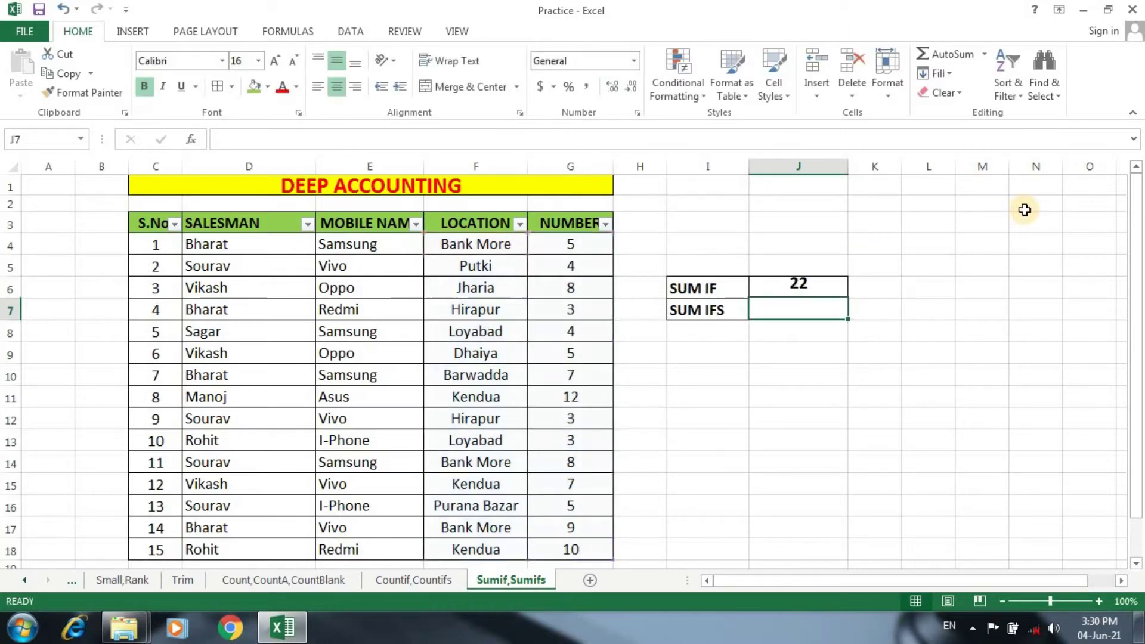
{"action": "left_click", "coordinate": [832, 286]}
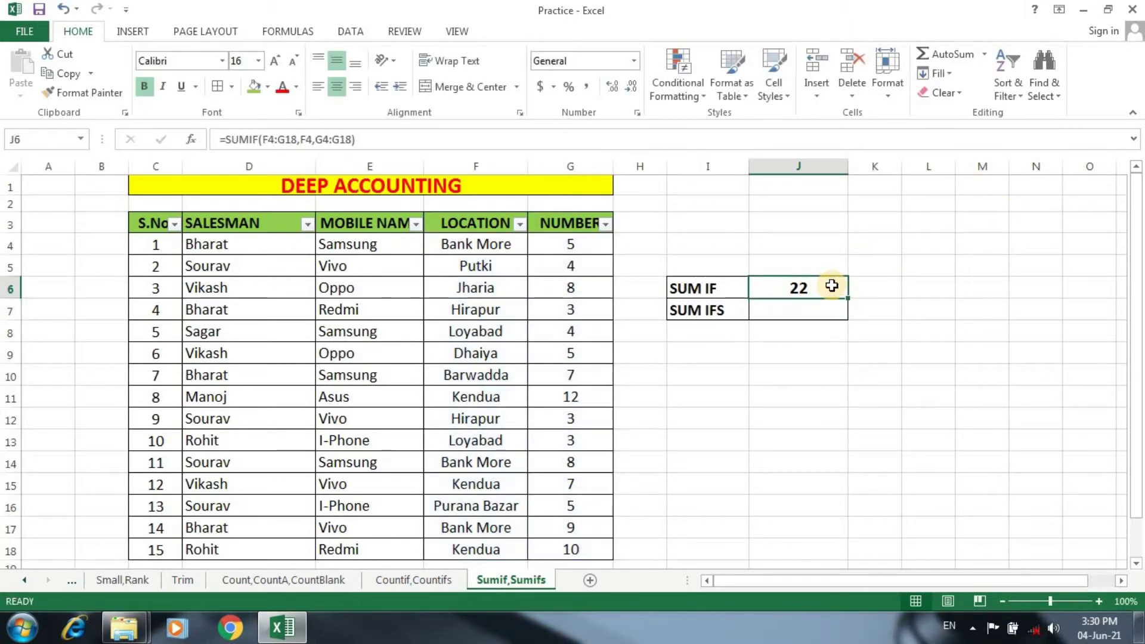
Enter =SUMIF(D4:G18,D5,G4:G18) in J6 to total Sourav's numbers, giving 20.
{"action": "type", "text": "=su"}
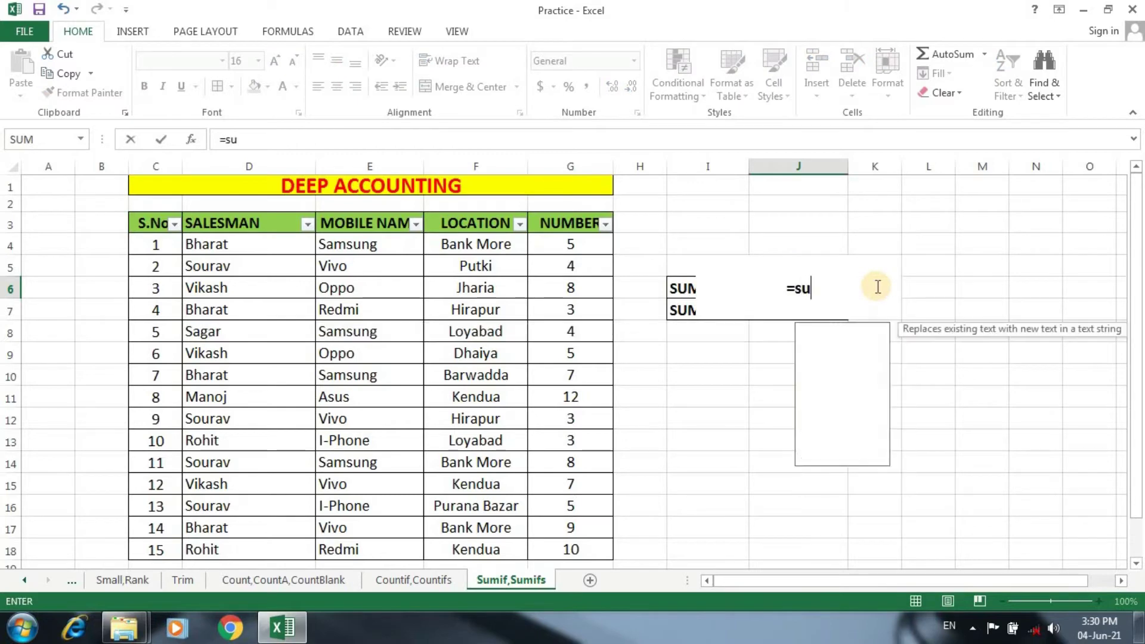
{"action": "type", "text": "m"}
{"action": "key", "text": "Down"}
{"action": "key", "text": "Down"}
{"action": "key", "text": "Up"}
{"action": "key", "text": "Tab"}
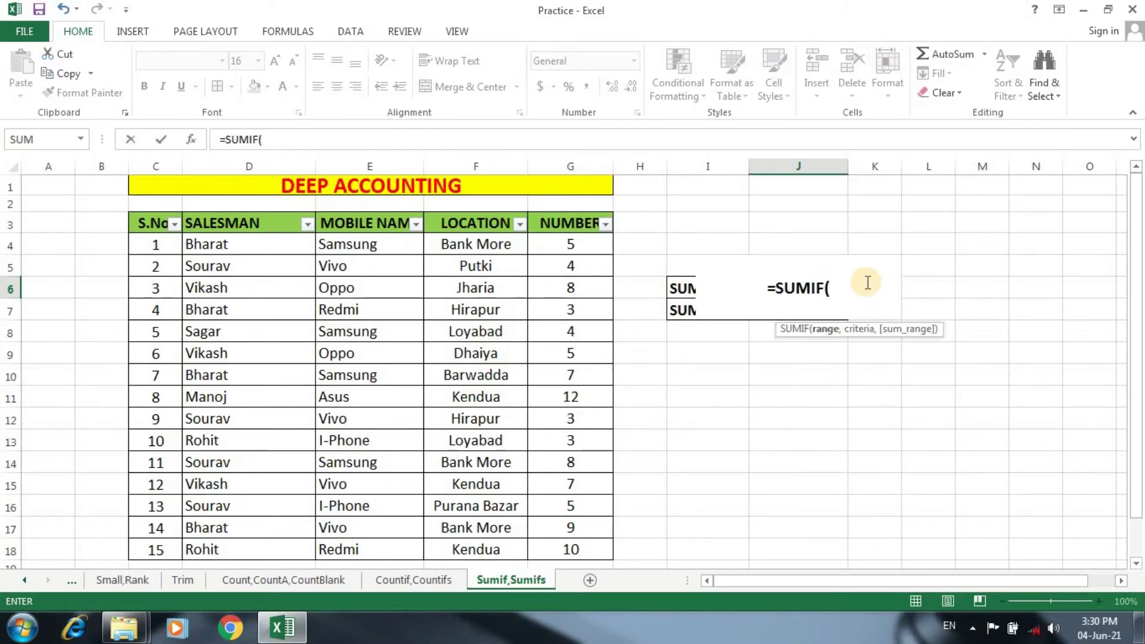
{"action": "left_click_drag", "start_coordinate": [223, 246], "coordinate": [552, 548]}
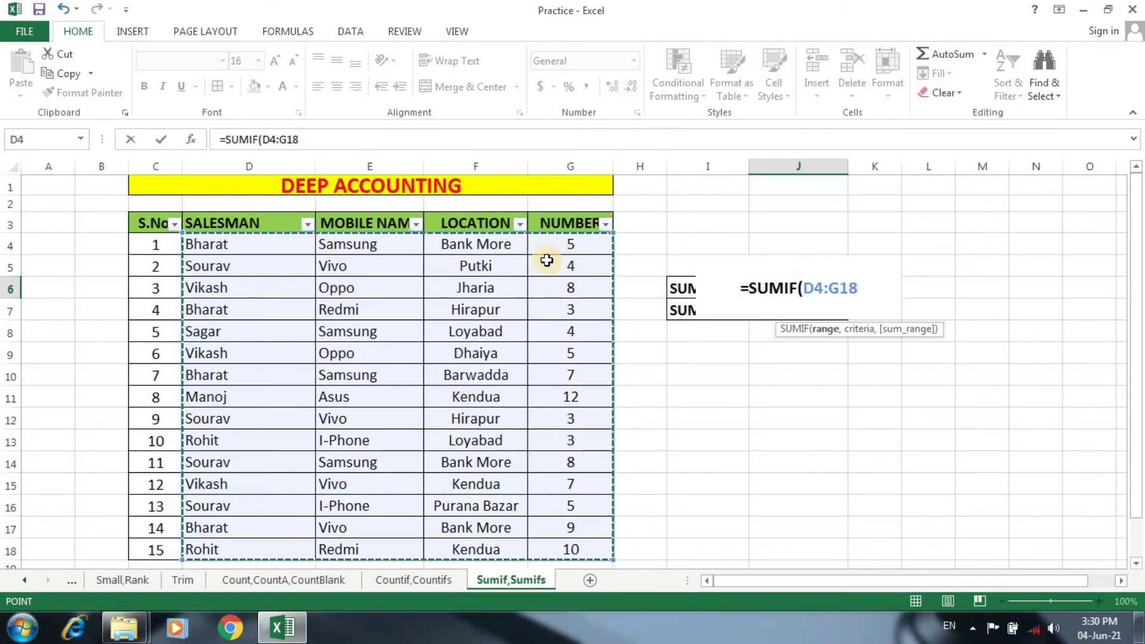
{"action": "type", "text": ","}
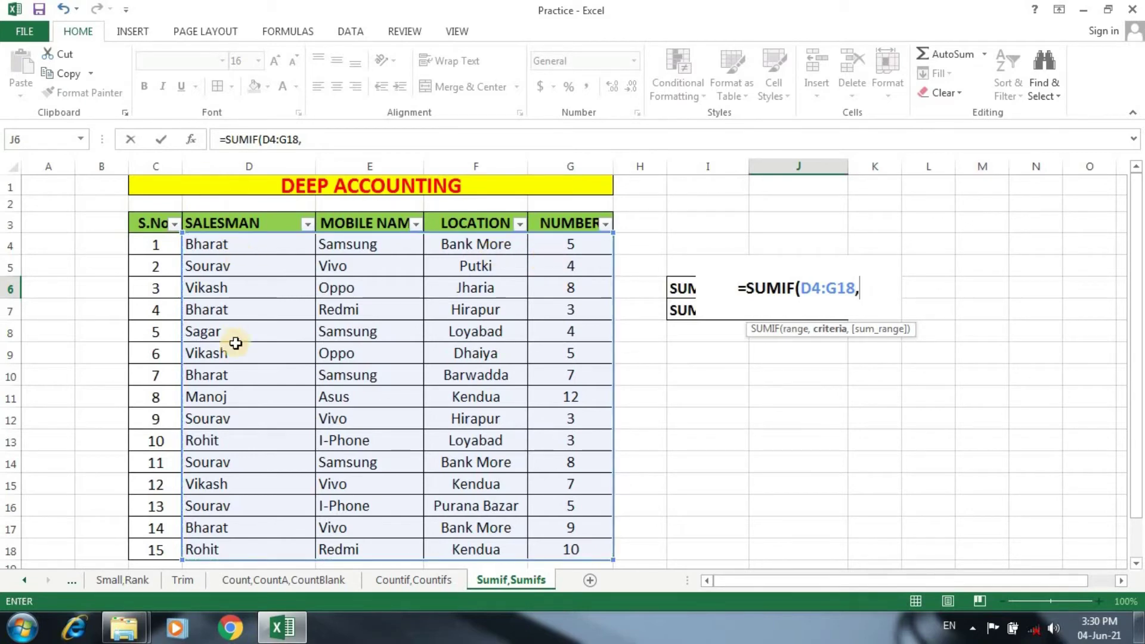
{"action": "left_click", "coordinate": [216, 266]}
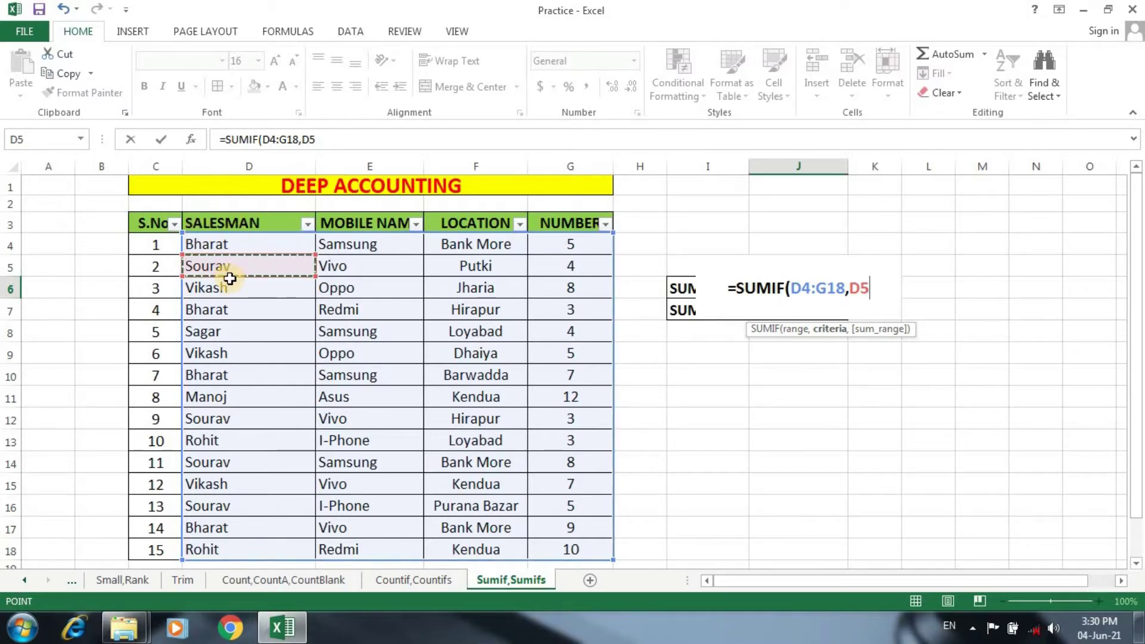
{"action": "type", "text": ","}
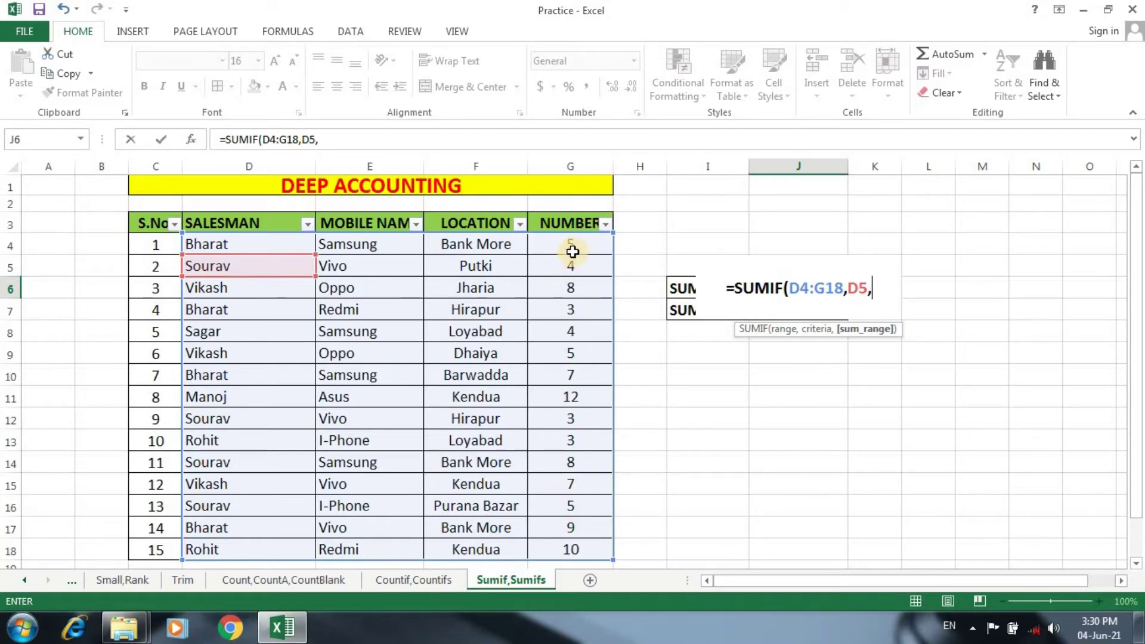
{"action": "left_click_drag", "start_coordinate": [570, 243], "coordinate": [570, 312]}
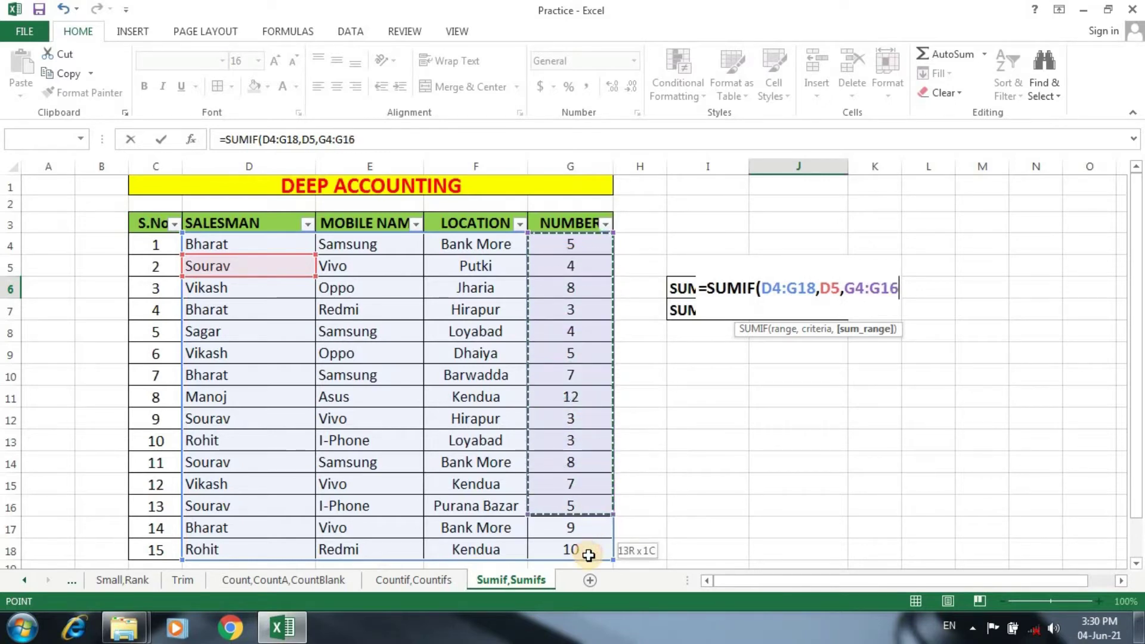
{"action": "left_click_drag", "start_coordinate": [571, 311], "coordinate": [571, 549]}
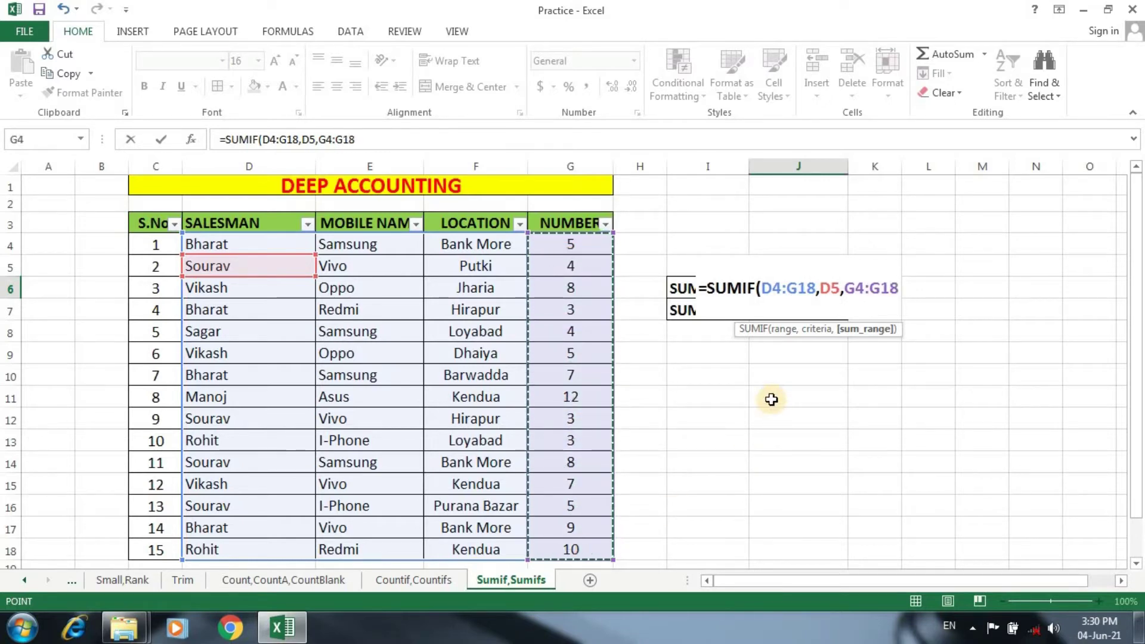
{"action": "type", "text": ")"}
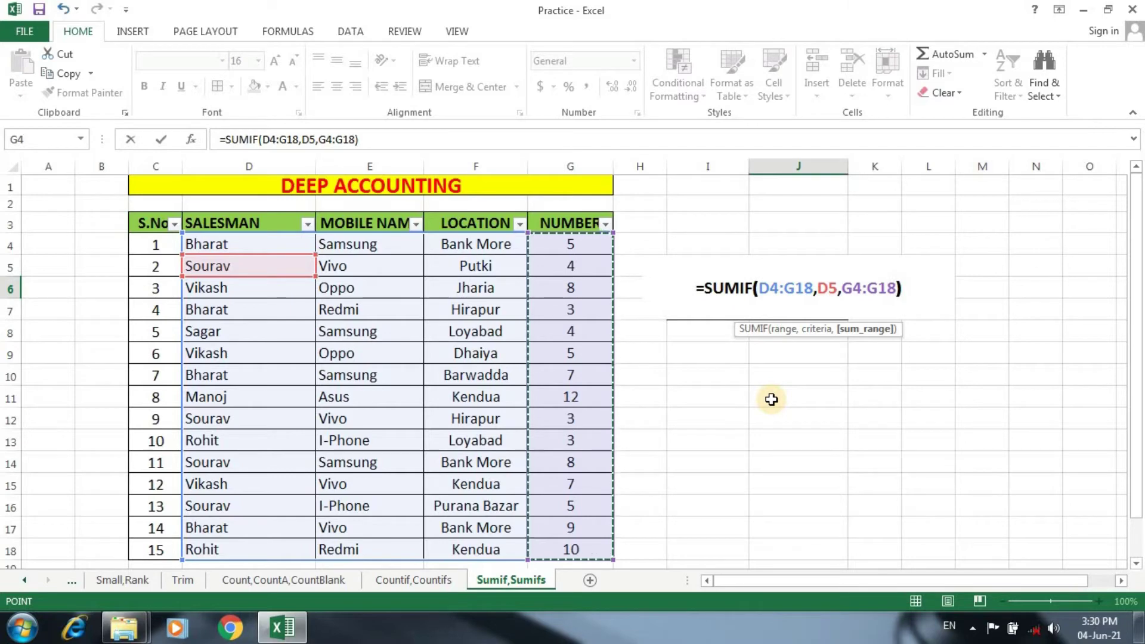
{"action": "key", "text": "ctrl+Return"}
{"action": "key", "text": "Return"}
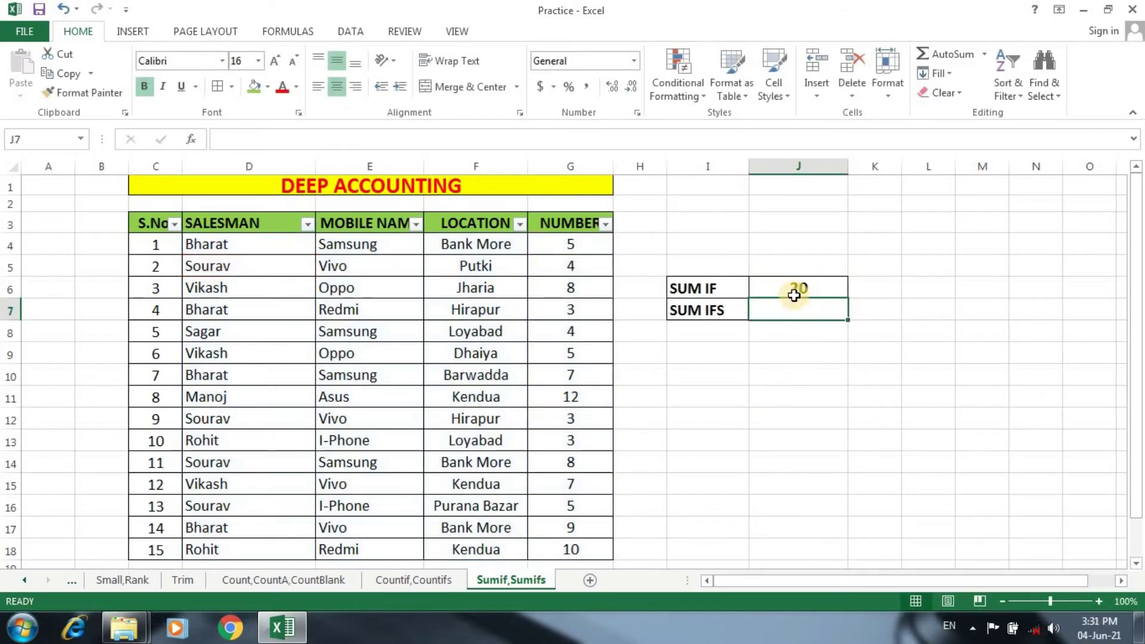
{"action": "left_click", "coordinate": [307, 224]}
{"action": "left_click", "coordinate": [141, 388]}
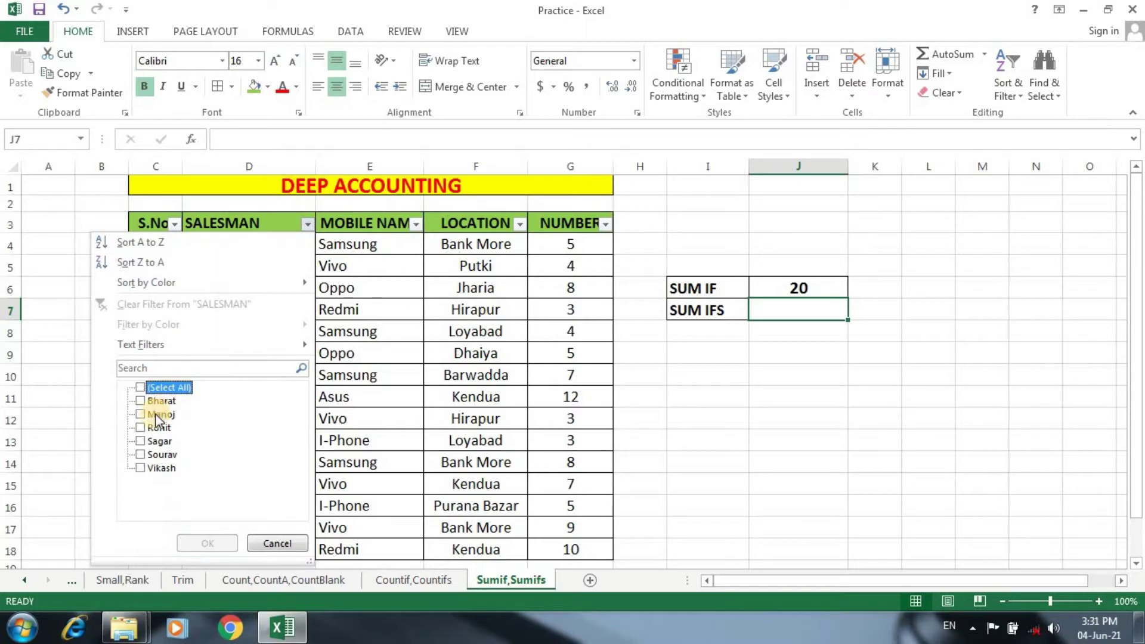
{"action": "left_click", "coordinate": [163, 455]}
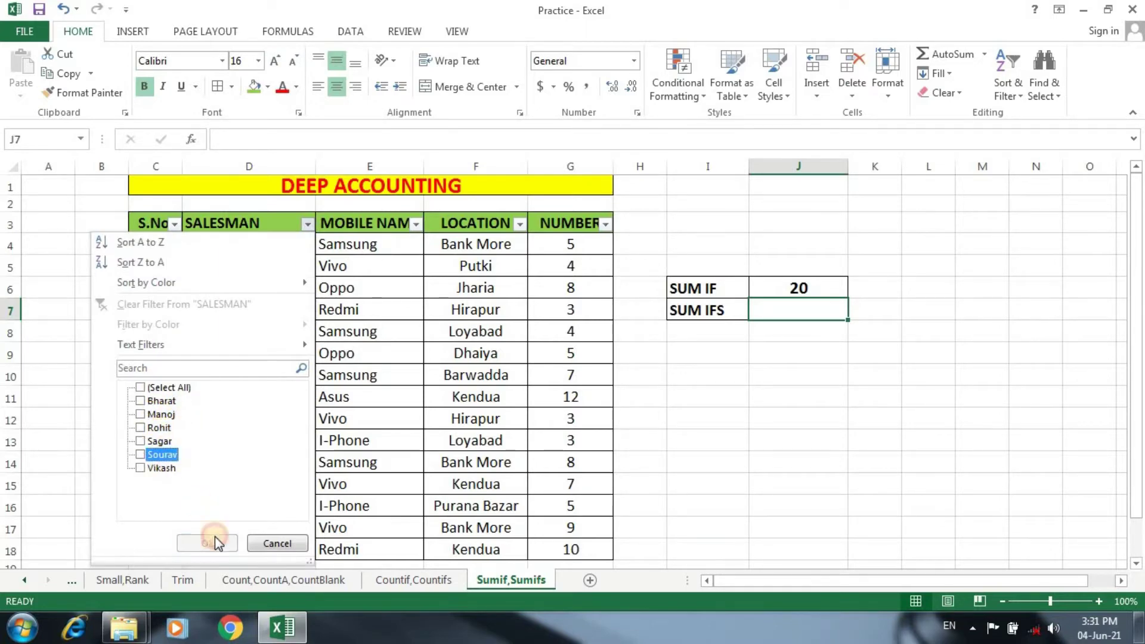
{"action": "left_click", "coordinate": [207, 543]}
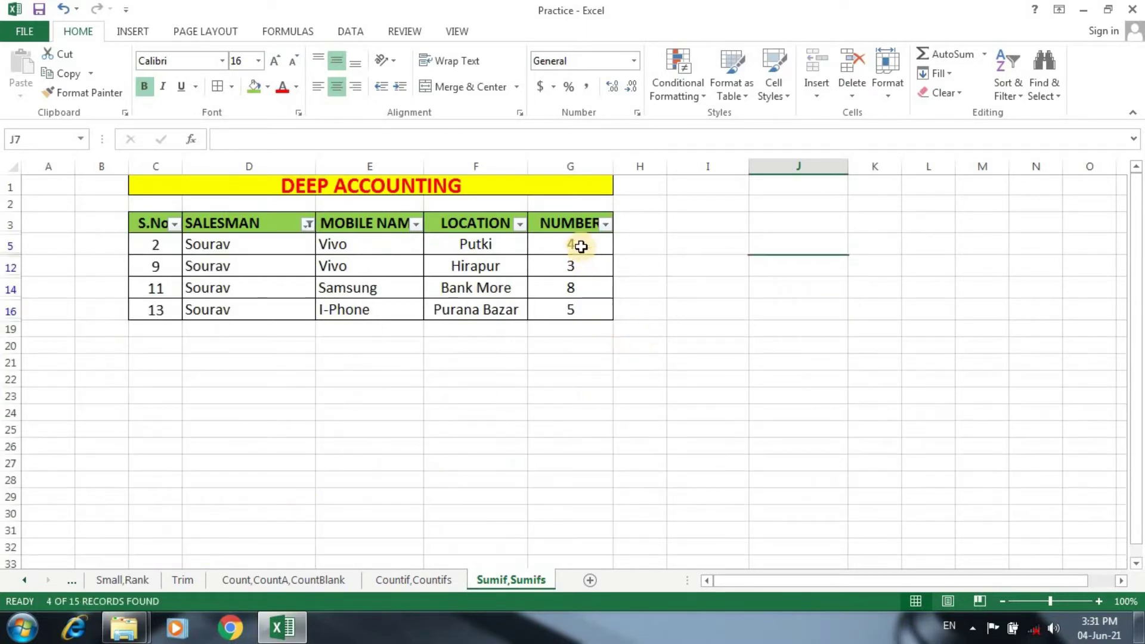
{"action": "left_click_drag", "start_coordinate": [580, 247], "coordinate": [574, 304]}
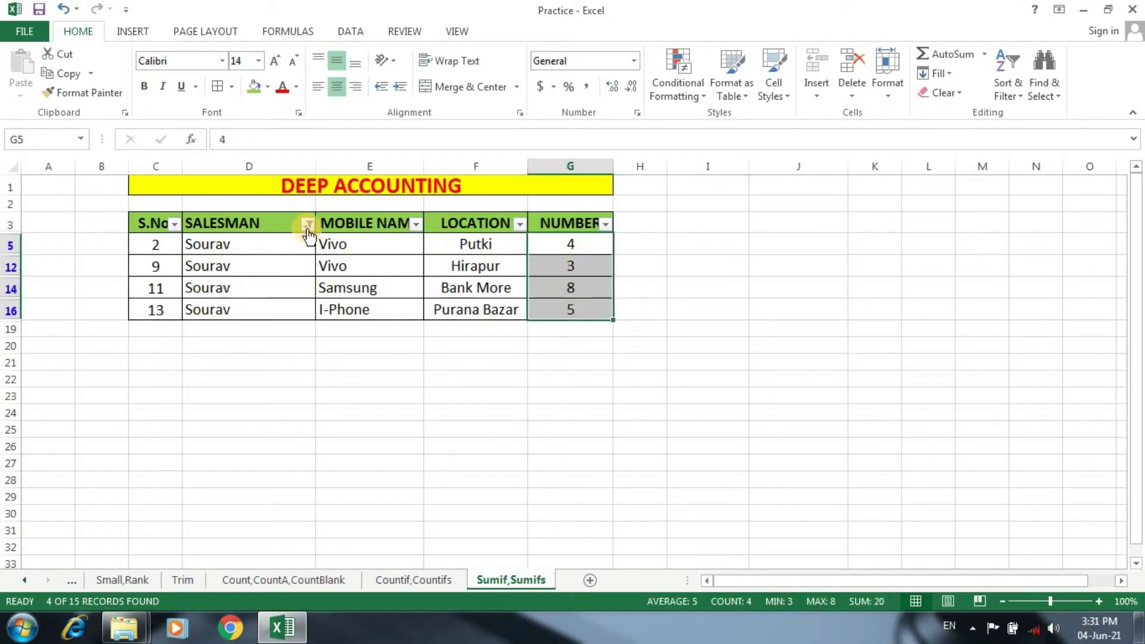
{"action": "left_click", "coordinate": [307, 224]}
{"action": "left_click", "coordinate": [162, 388]}
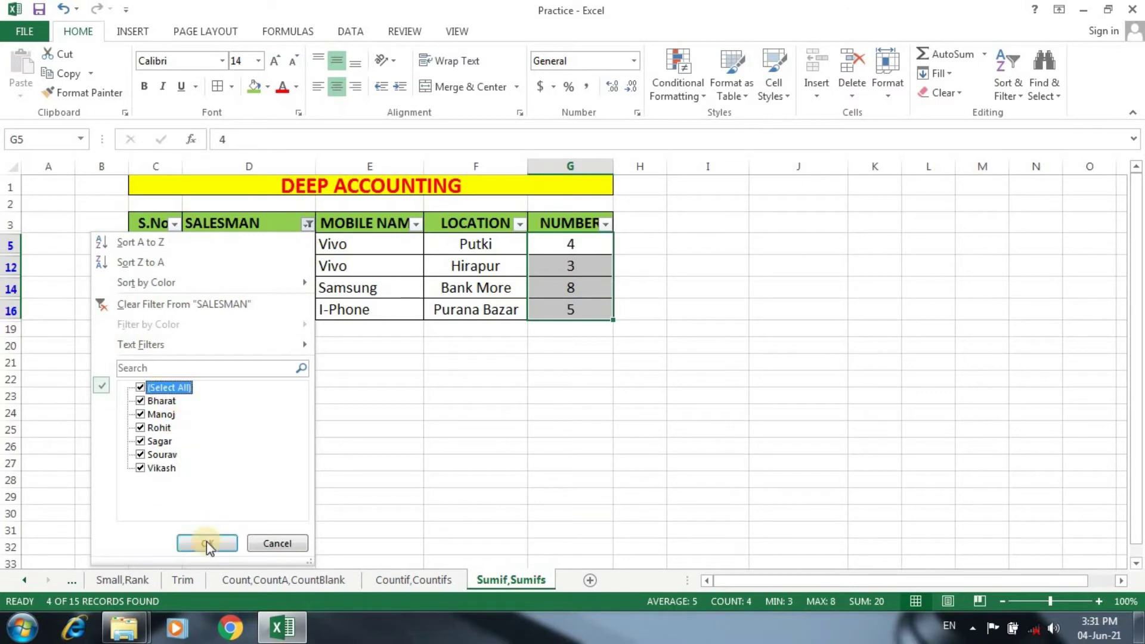
{"action": "key", "text": "Return"}
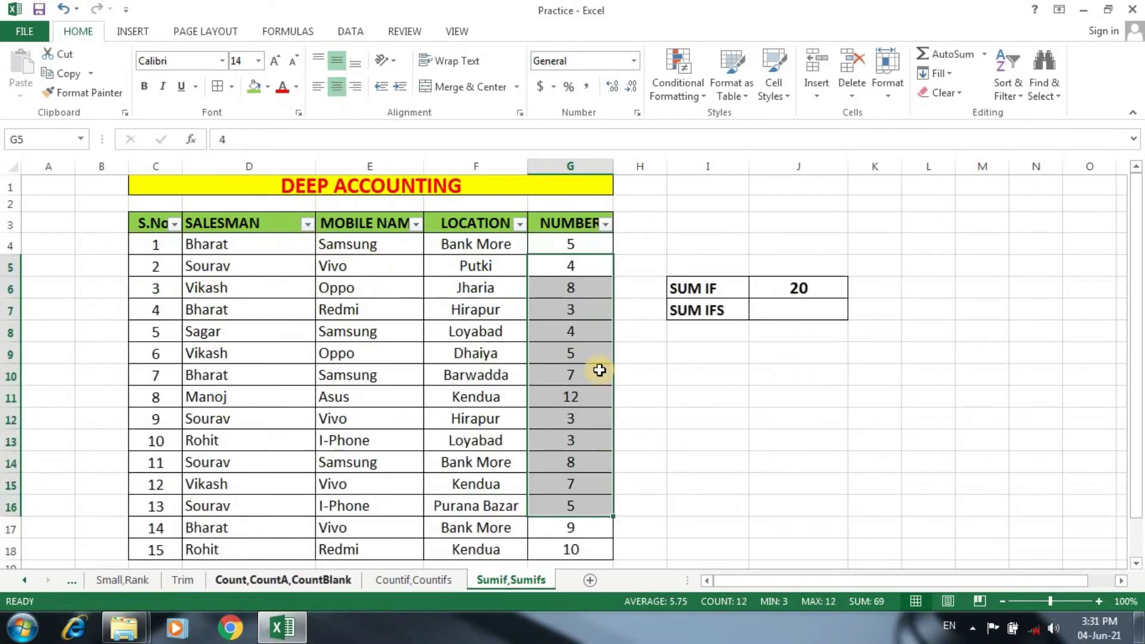
{"action": "left_click", "coordinate": [377, 164]}
{"action": "left_click_drag", "start_coordinate": [376, 165], "coordinate": [466, 165]}
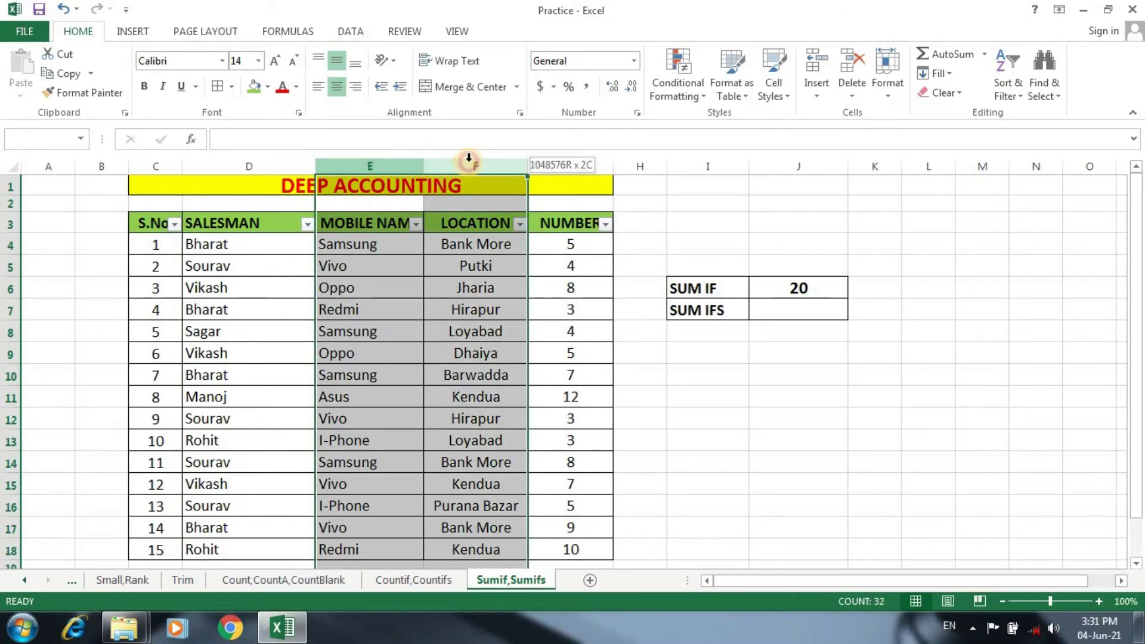
{"action": "left_click_drag", "start_coordinate": [469, 159], "coordinate": [475, 162]}
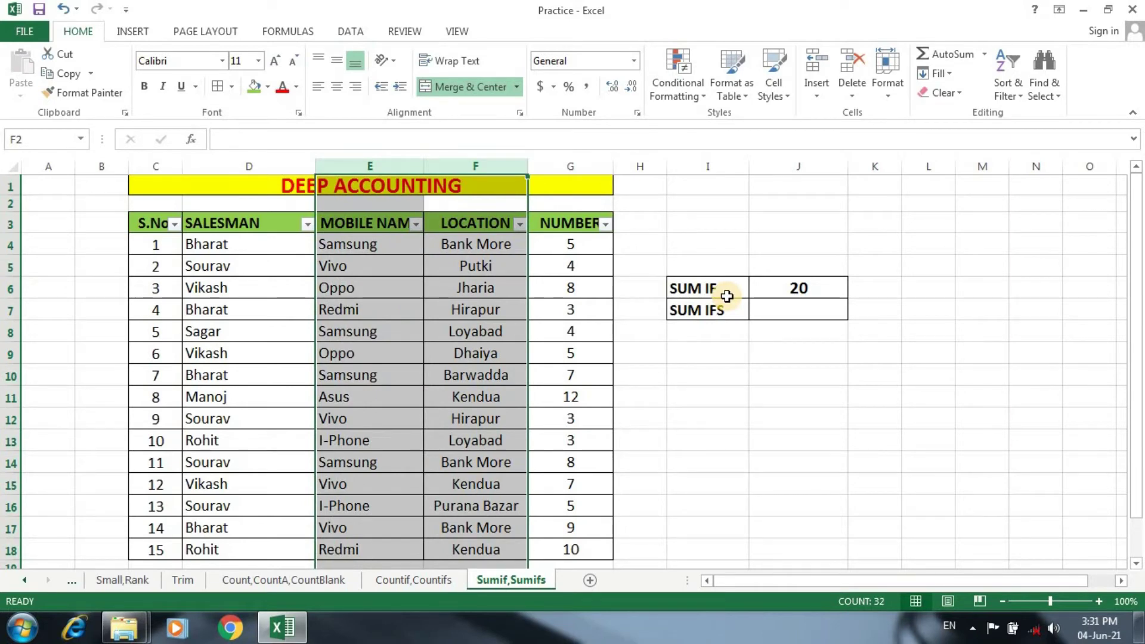
{"action": "key", "text": "ctrl+minus"}
{"action": "left_click", "coordinate": [700, 353]}
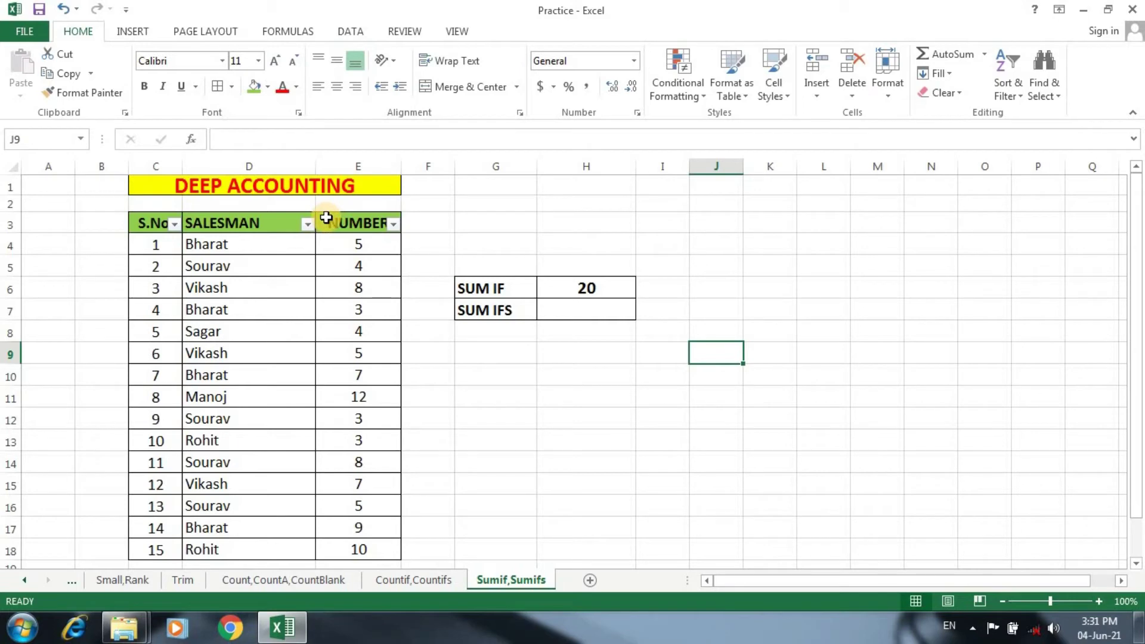
{"action": "key", "text": "ctrl+z"}
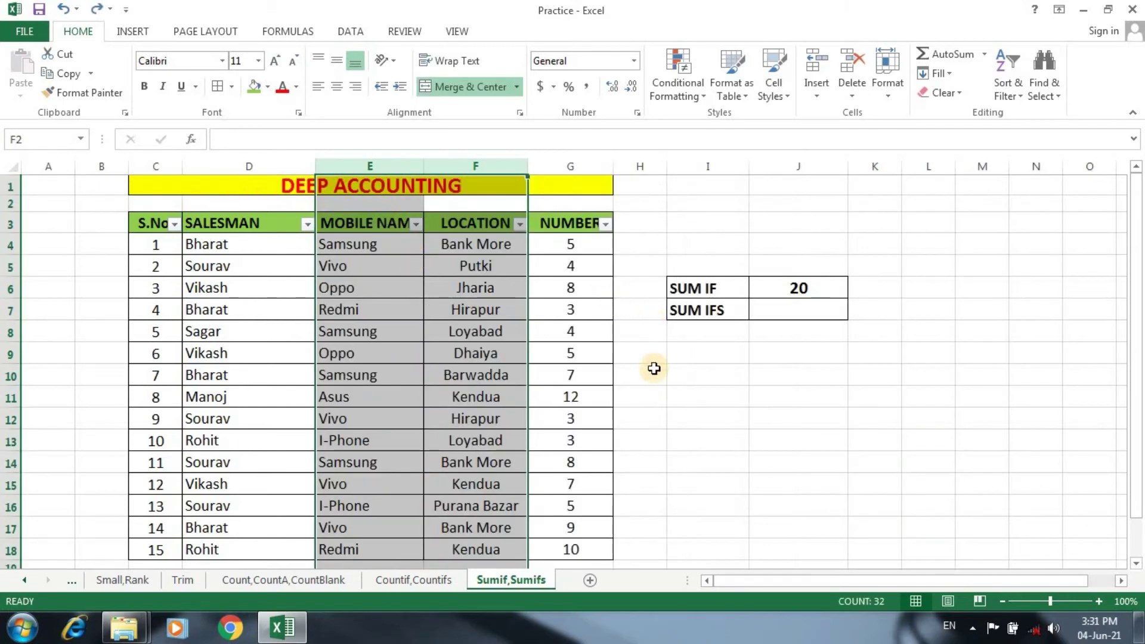
{"action": "left_click", "coordinate": [654, 369]}
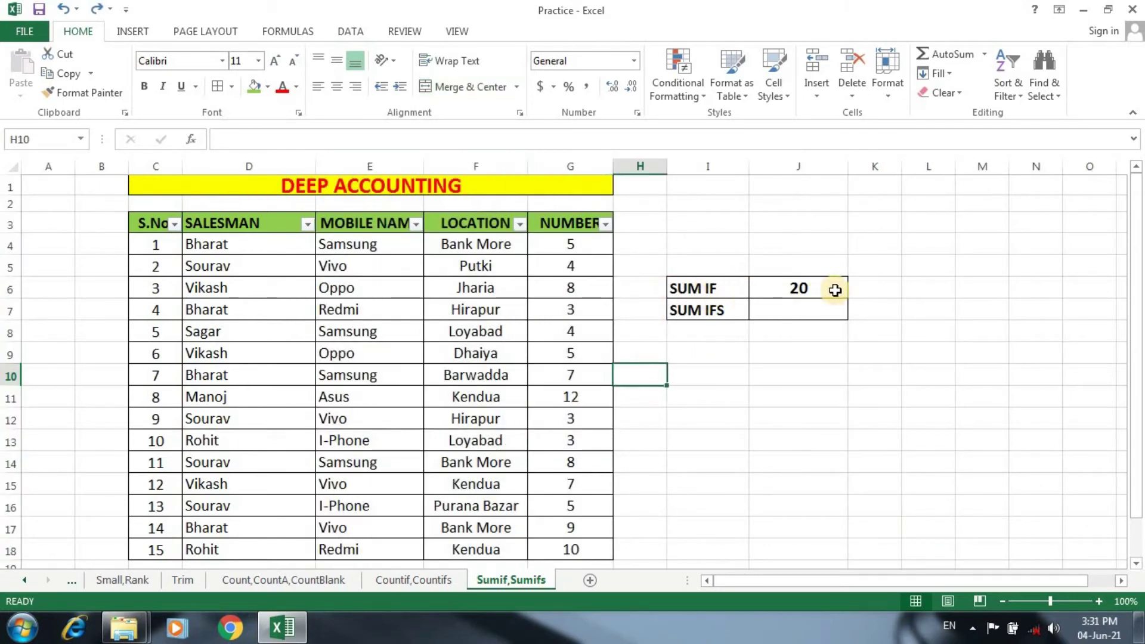
{"action": "left_click", "coordinate": [805, 292]}
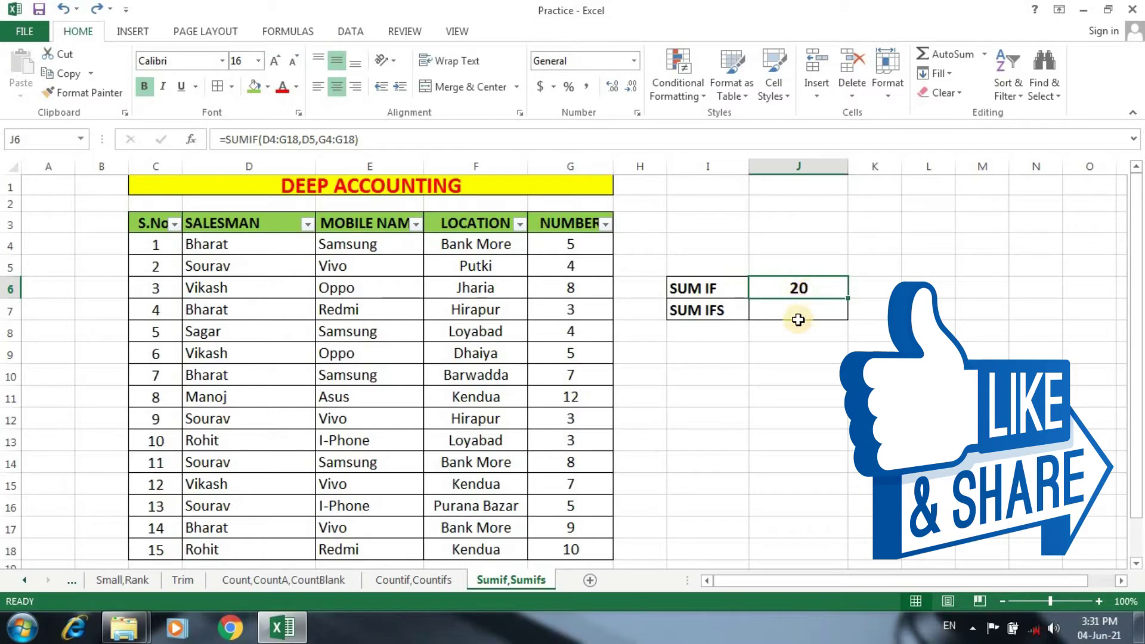
In J7, start a SUMIFS summing G4:G18 with D4:D18 as the salesman criteria range.
{"action": "left_click", "coordinate": [792, 313]}
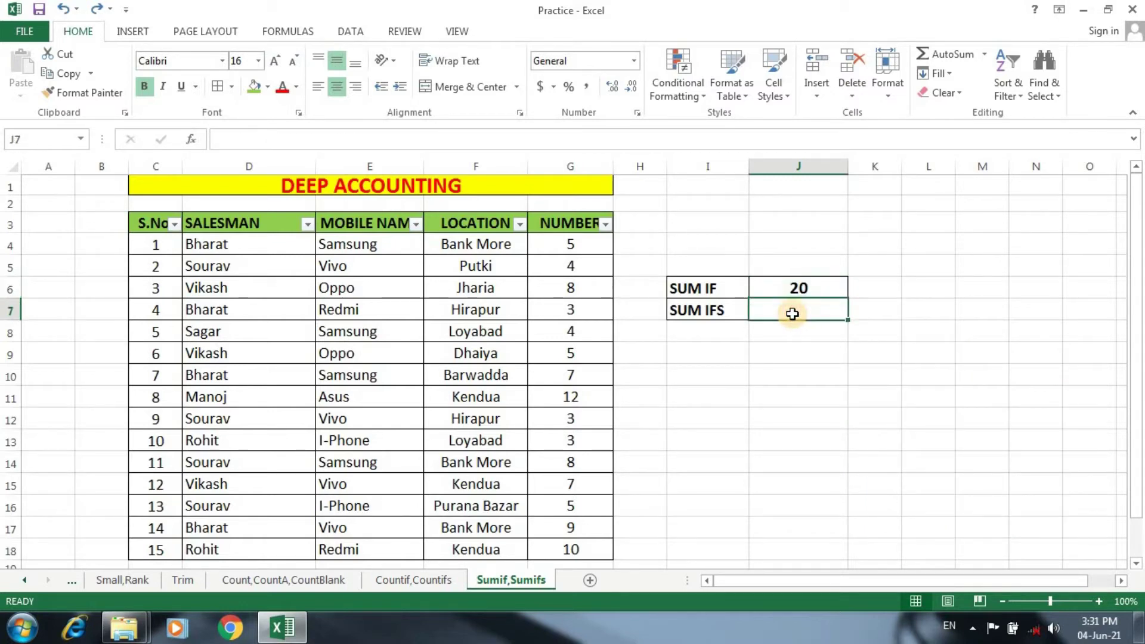
{"action": "type", "text": "="}
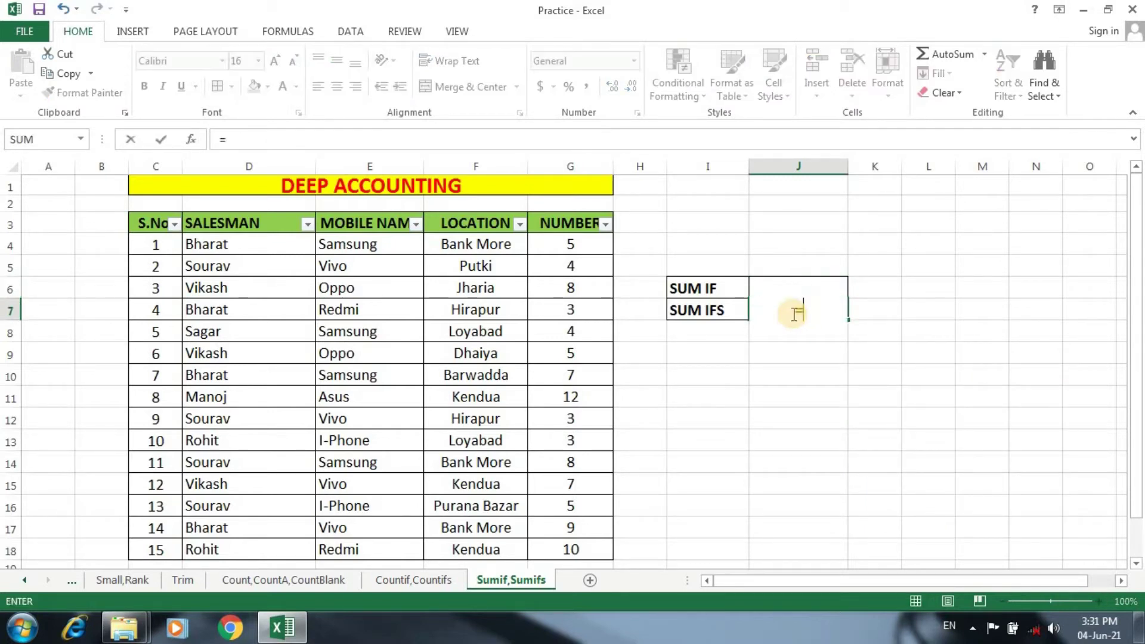
{"action": "type", "text": "sum"}
{"action": "key", "text": "Down"}
{"action": "key", "text": "Down"}
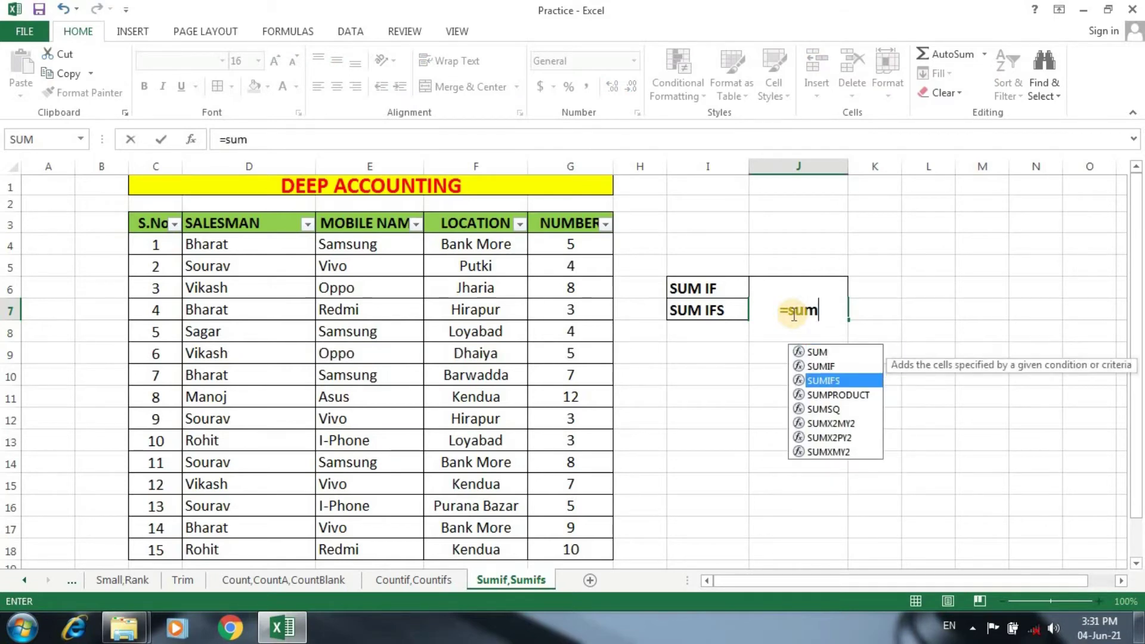
{"action": "key", "text": "Tab"}
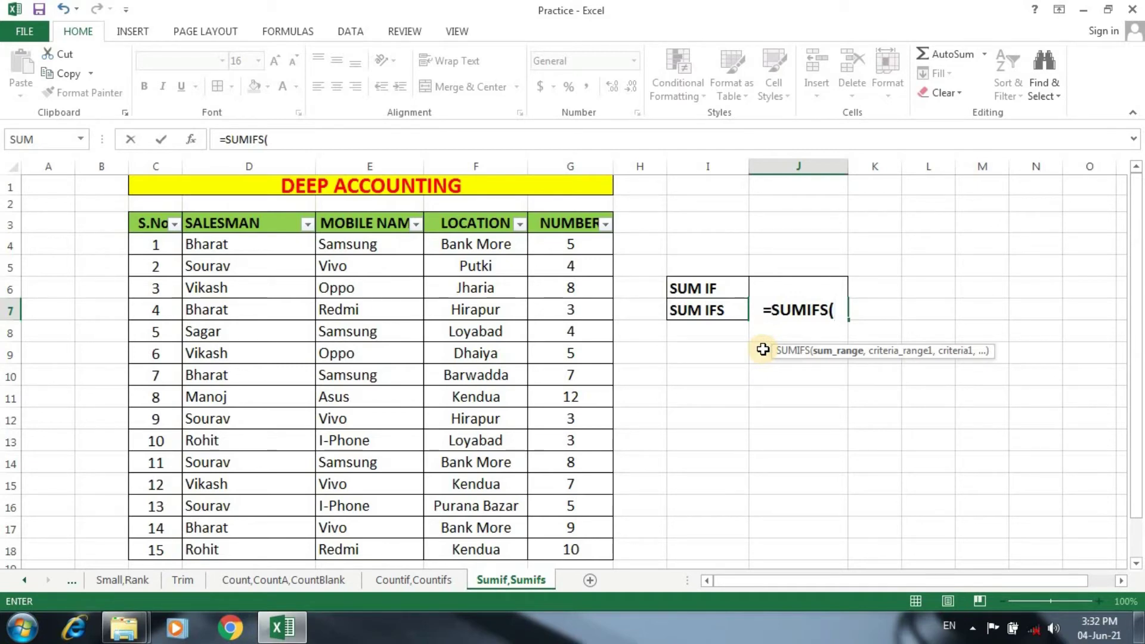
{"action": "left_click_drag", "start_coordinate": [570, 244], "coordinate": [577, 550]}
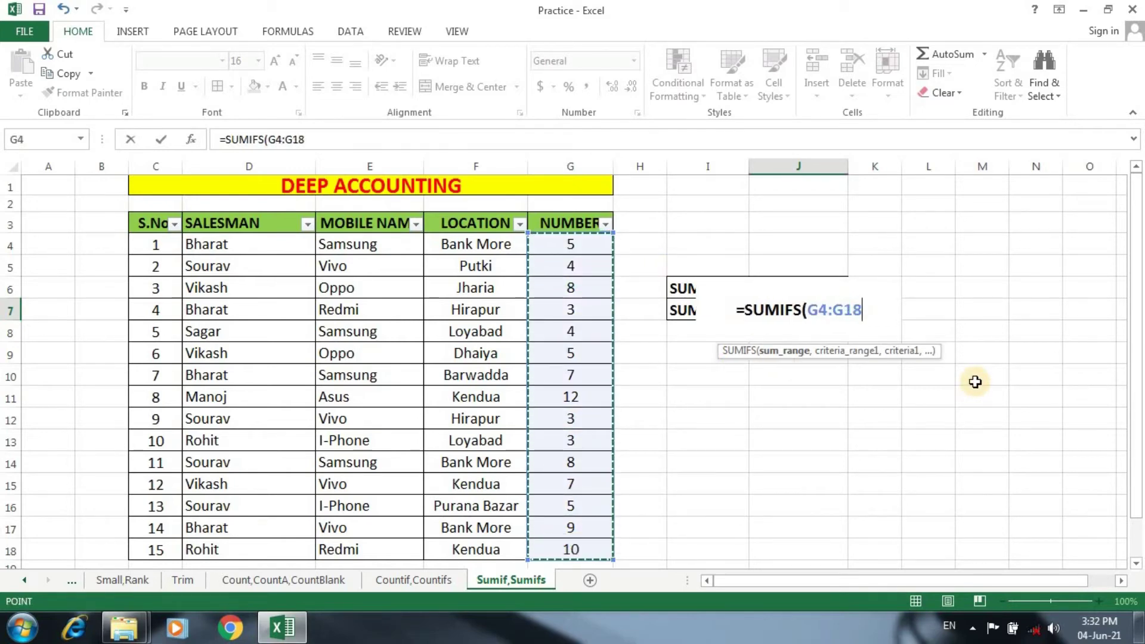
{"action": "type", "text": ","}
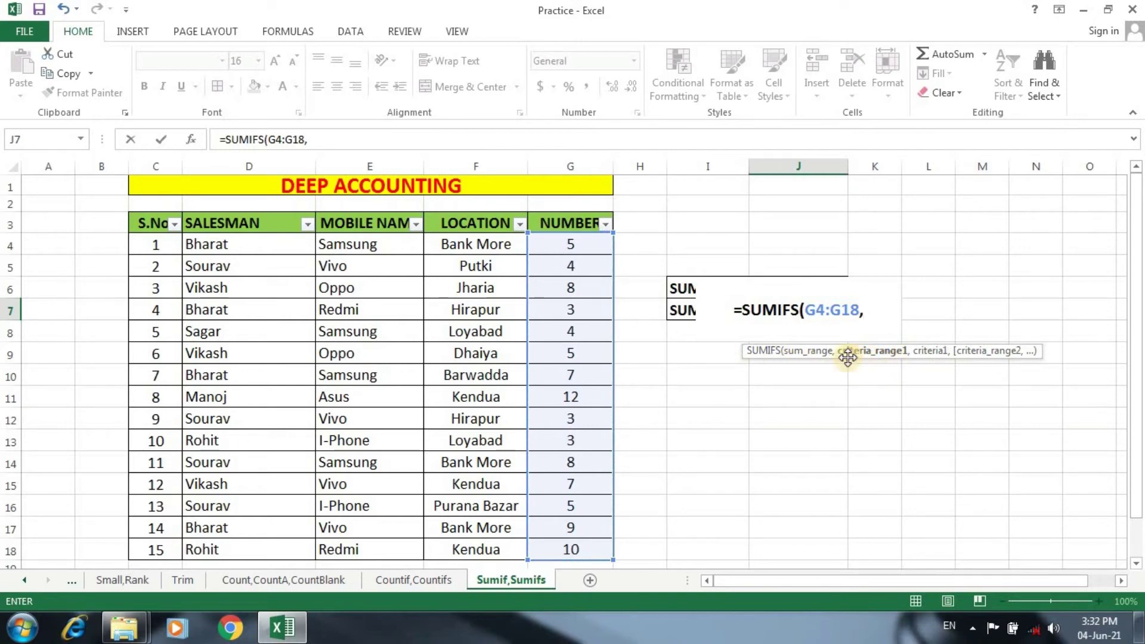
{"action": "left_click", "coordinate": [229, 247]}
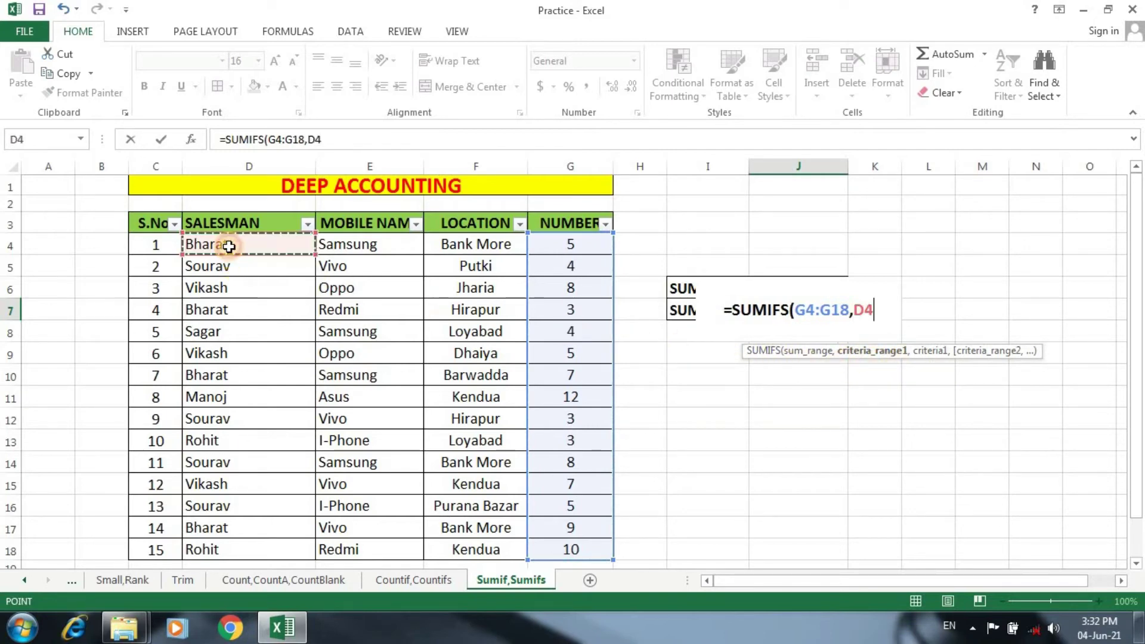
{"action": "left_click_drag", "start_coordinate": [228, 246], "coordinate": [227, 545]}
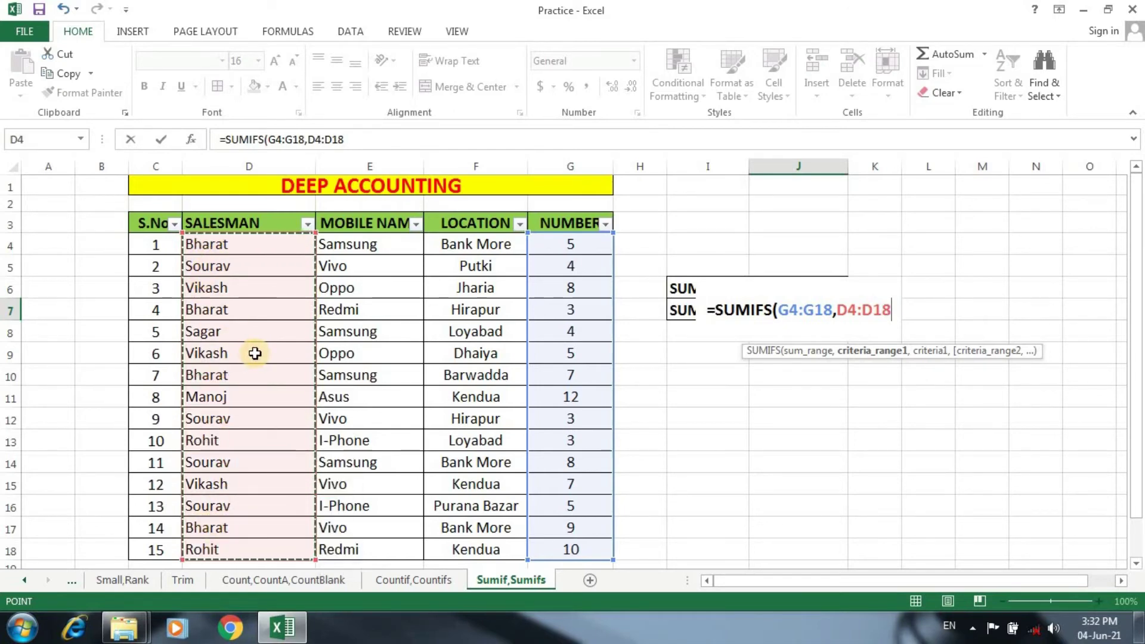
{"action": "type", "text": ","}
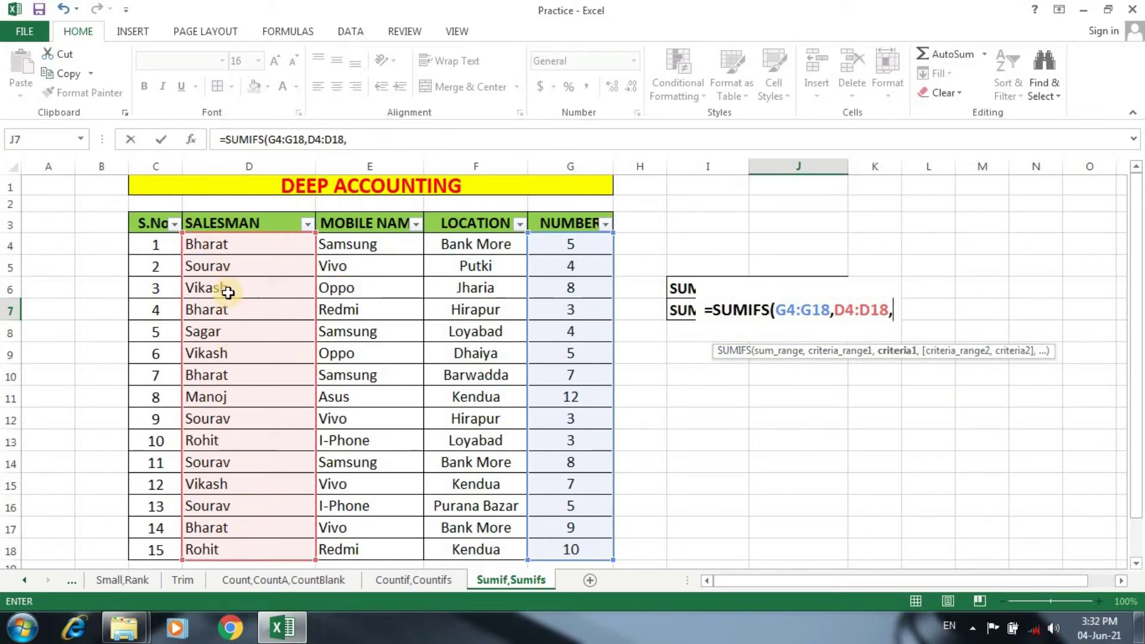
Add Bharat (D4) and Samsung (E4:E18, E4) criteria, completing the SUMIFS to give 12.
{"action": "left_click", "coordinate": [226, 244]}
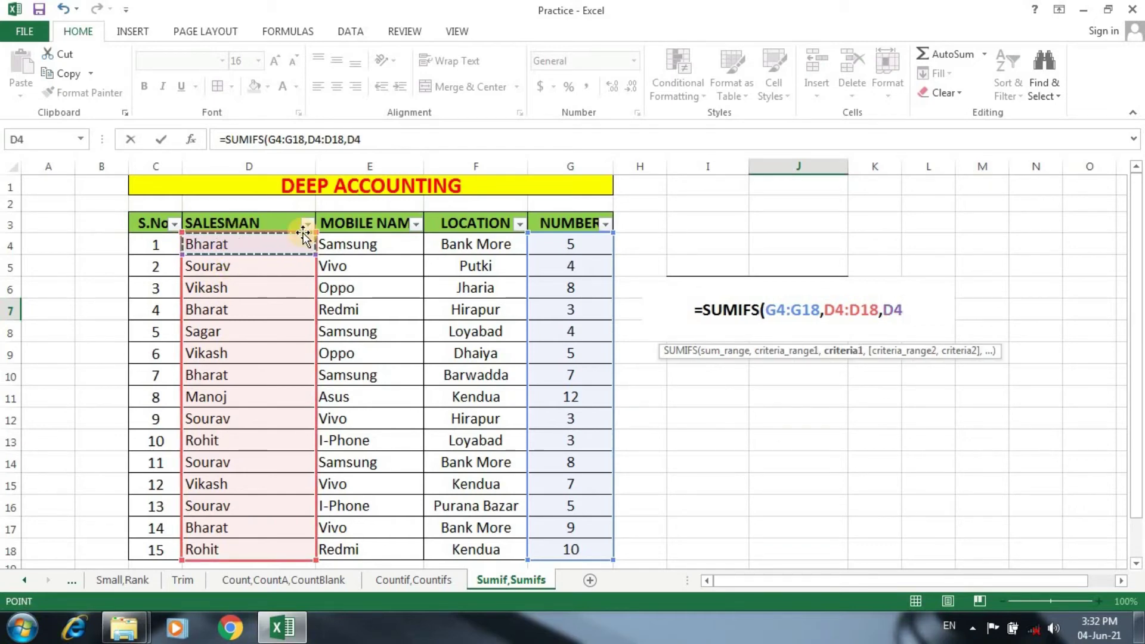
{"action": "type", "text": ","}
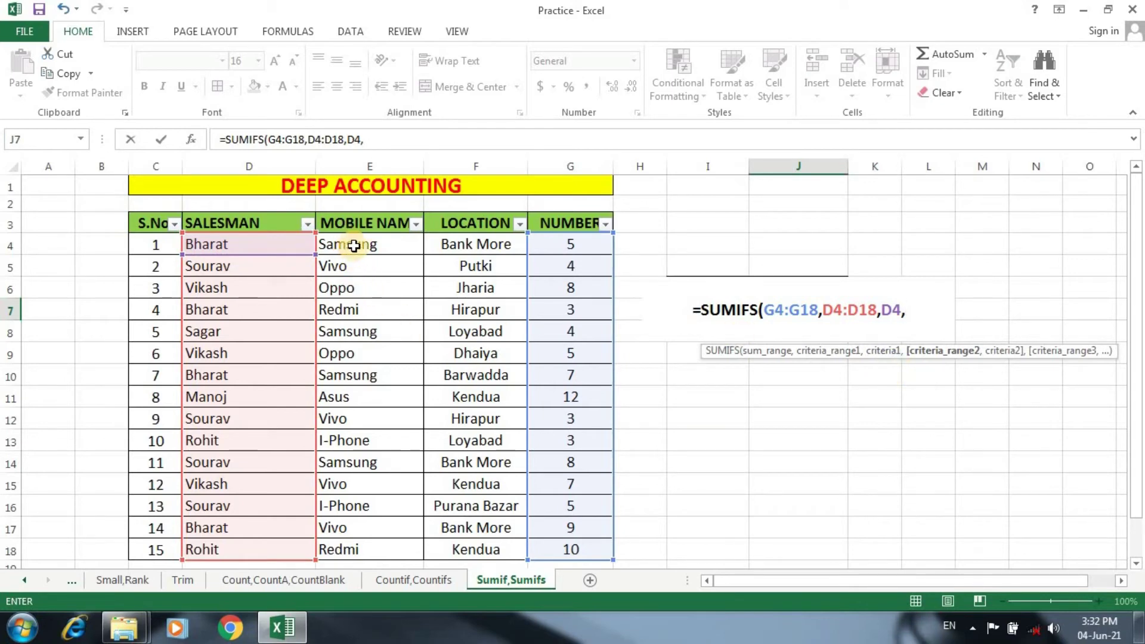
{"action": "left_click_drag", "start_coordinate": [354, 245], "coordinate": [371, 542]}
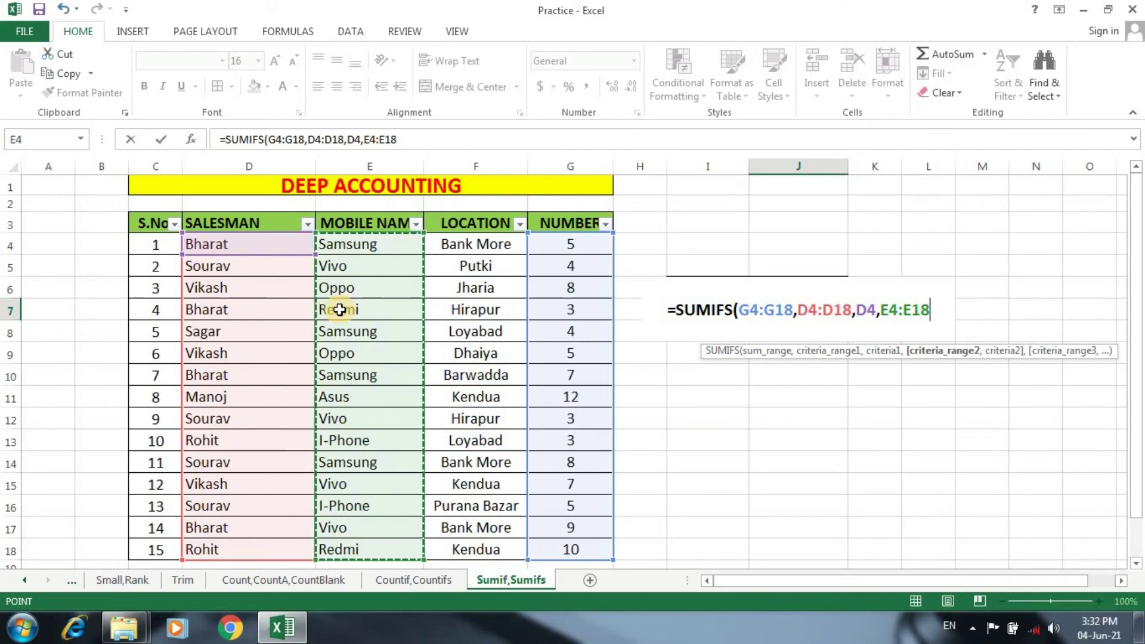
{"action": "type", "text": ","}
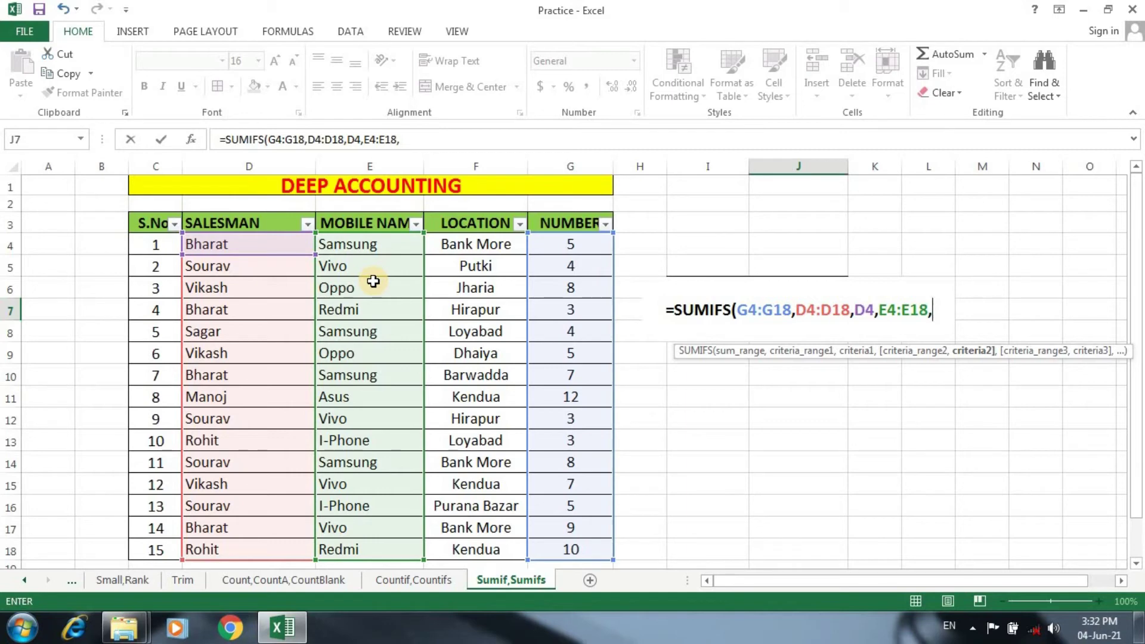
{"action": "left_click", "coordinate": [358, 245]}
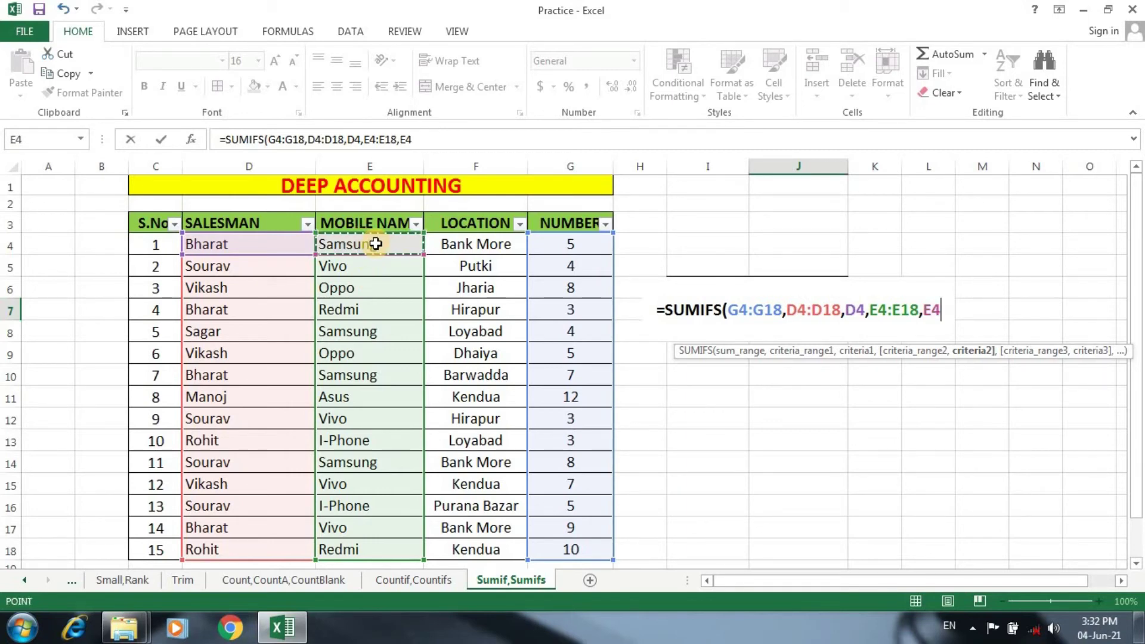
{"action": "type", "text": ")"}
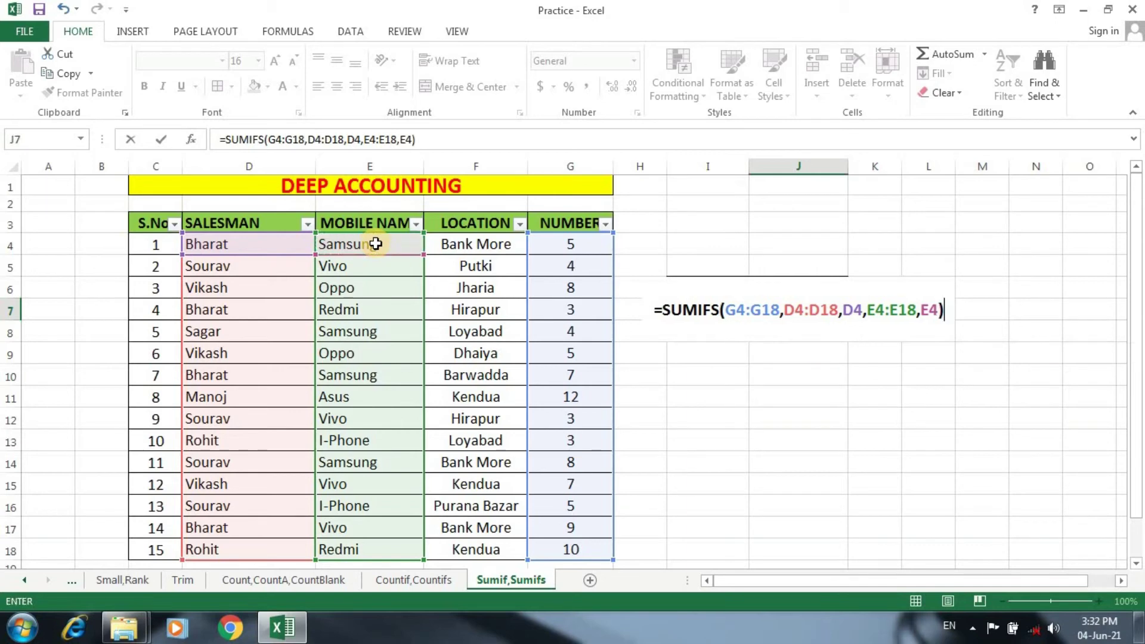
{"action": "key", "text": "Return"}
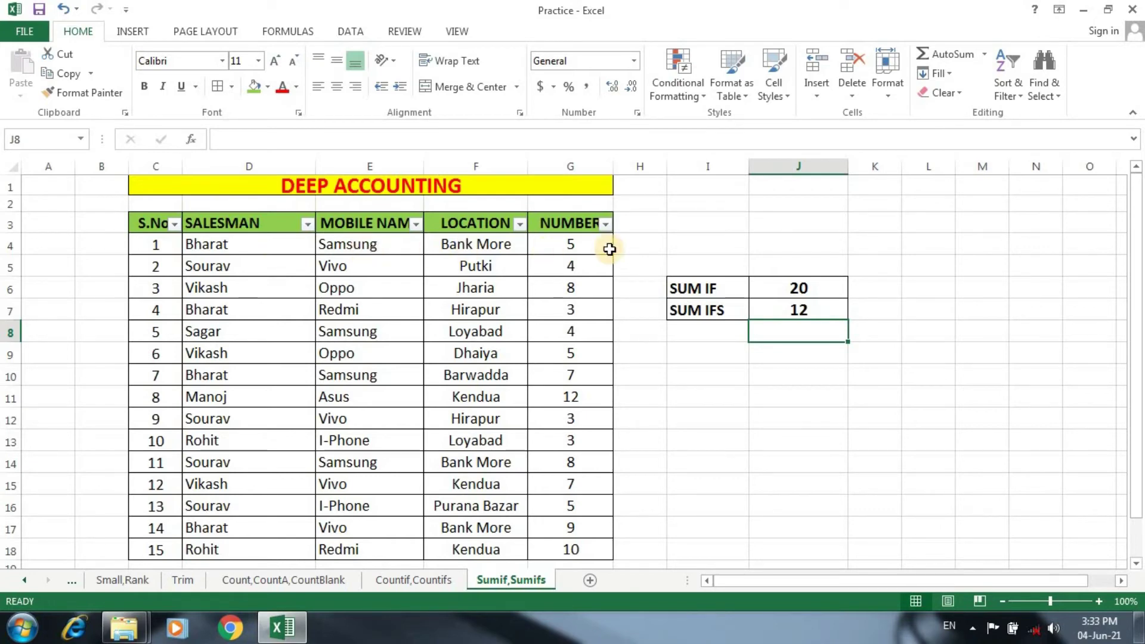
{"action": "left_click", "coordinate": [307, 224]}
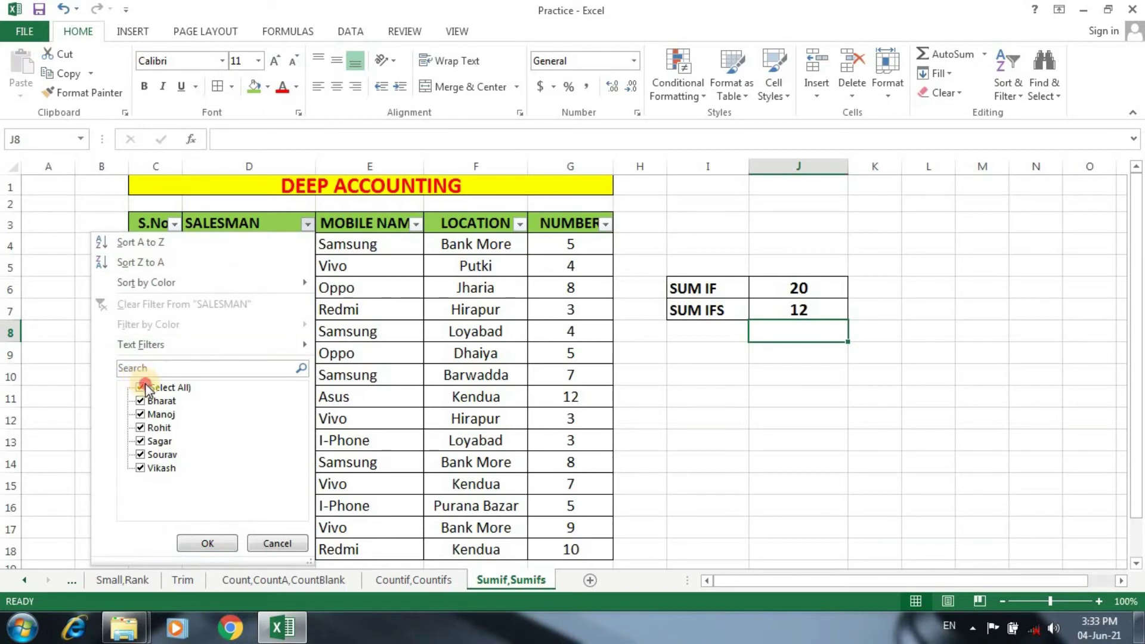
{"action": "left_click", "coordinate": [141, 387]}
{"action": "left_click", "coordinate": [140, 400]}
{"action": "left_click", "coordinate": [206, 544]}
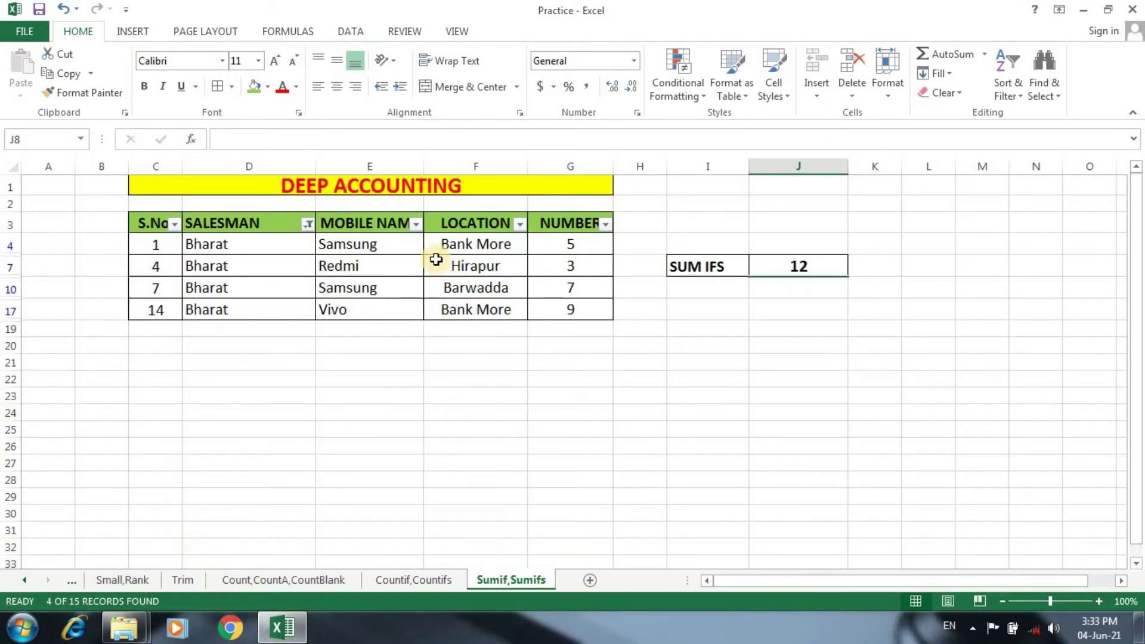
{"action": "left_click_drag", "start_coordinate": [571, 244], "coordinate": [572, 316]}
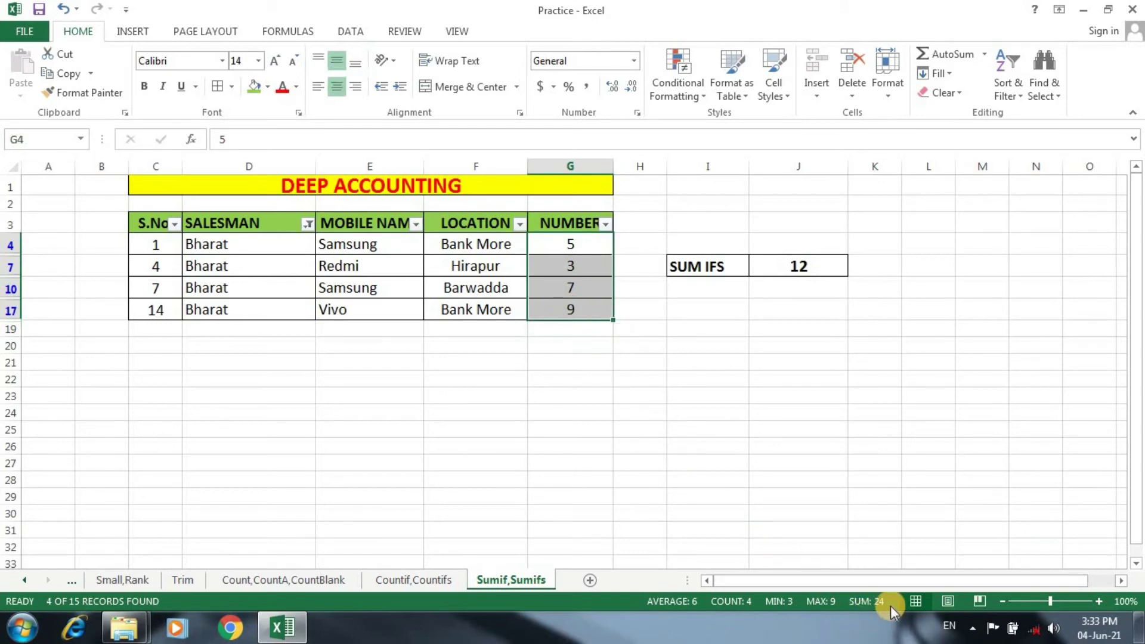
{"action": "left_click", "coordinate": [404, 396]}
{"action": "left_click", "coordinate": [361, 246]}
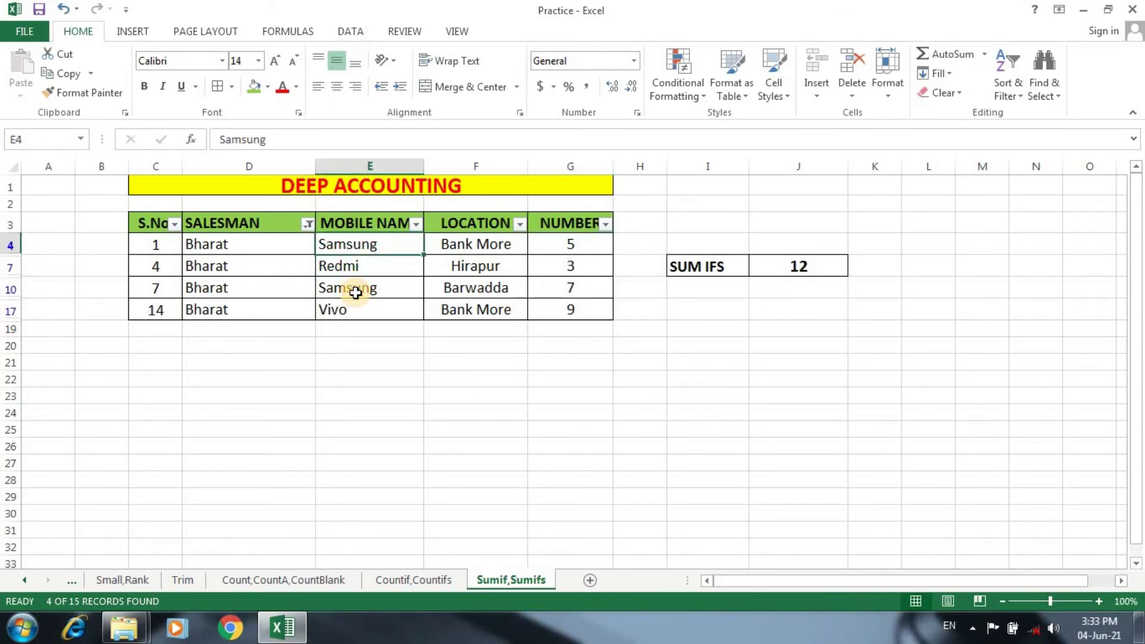
{"action": "left_click", "coordinate": [573, 246]}
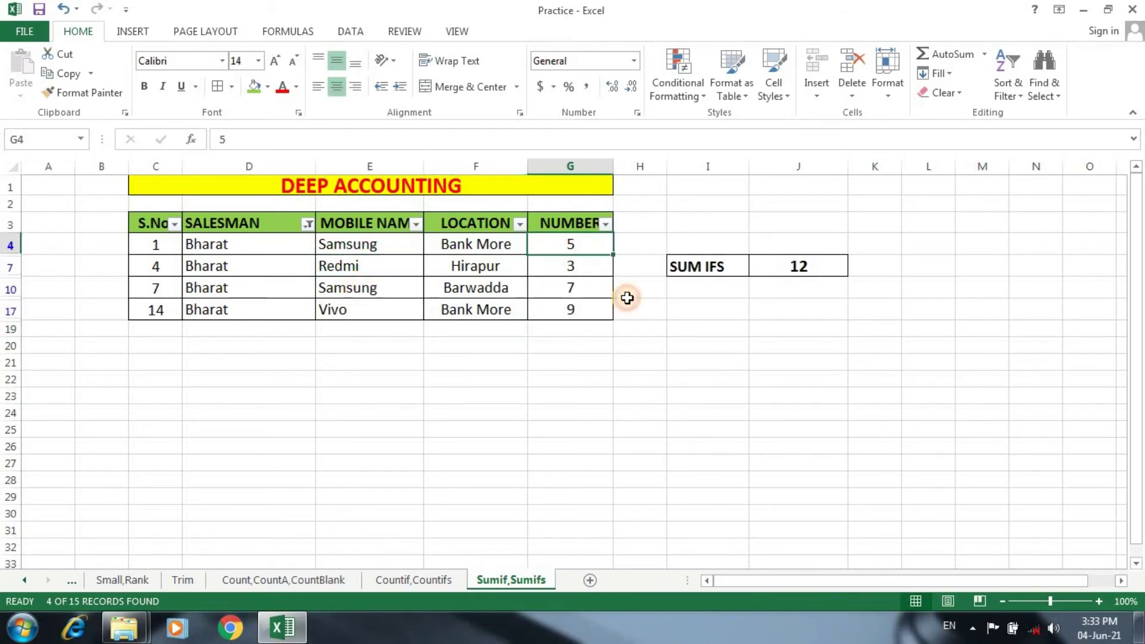
{"action": "left_click", "coordinate": [594, 288], "text": "ctrl"}
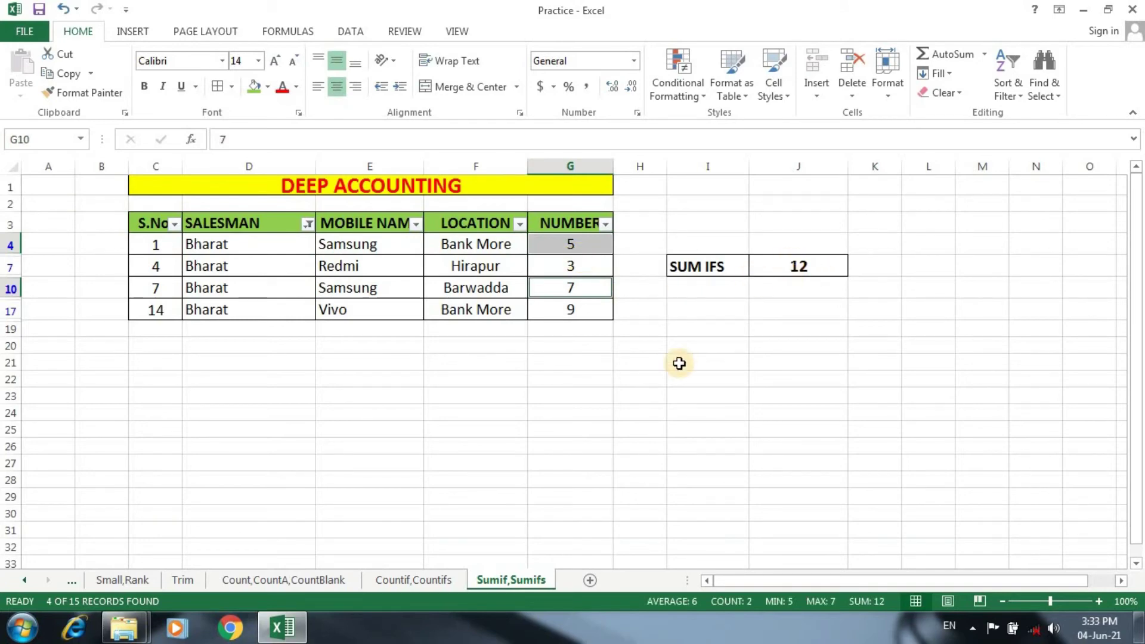
{"action": "left_click", "coordinate": [653, 374]}
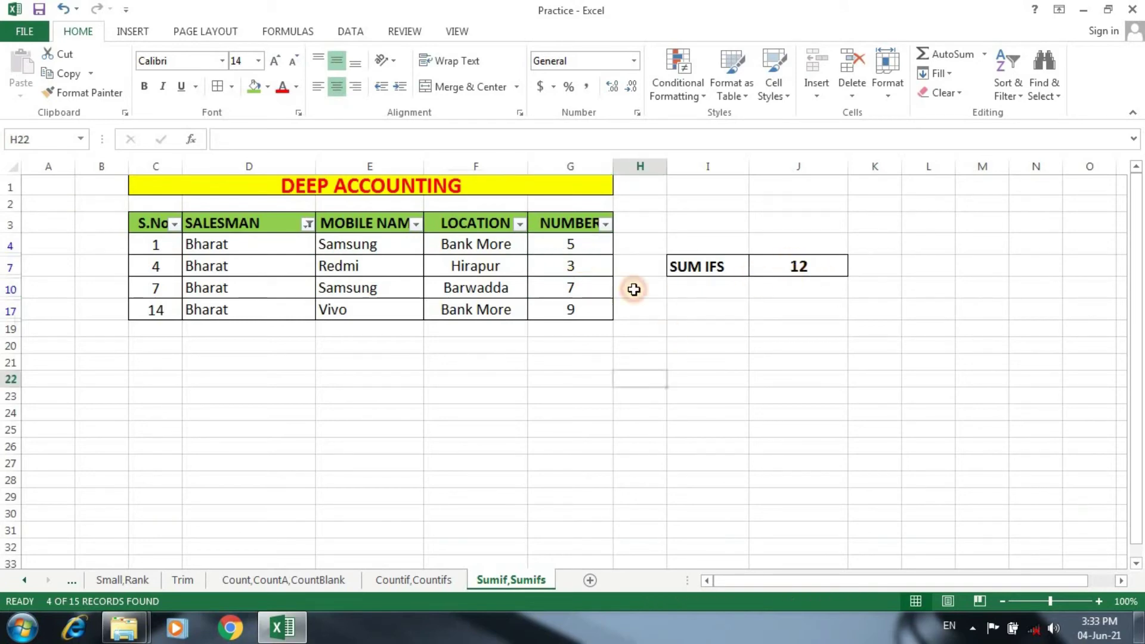
{"action": "left_click", "coordinate": [789, 267]}
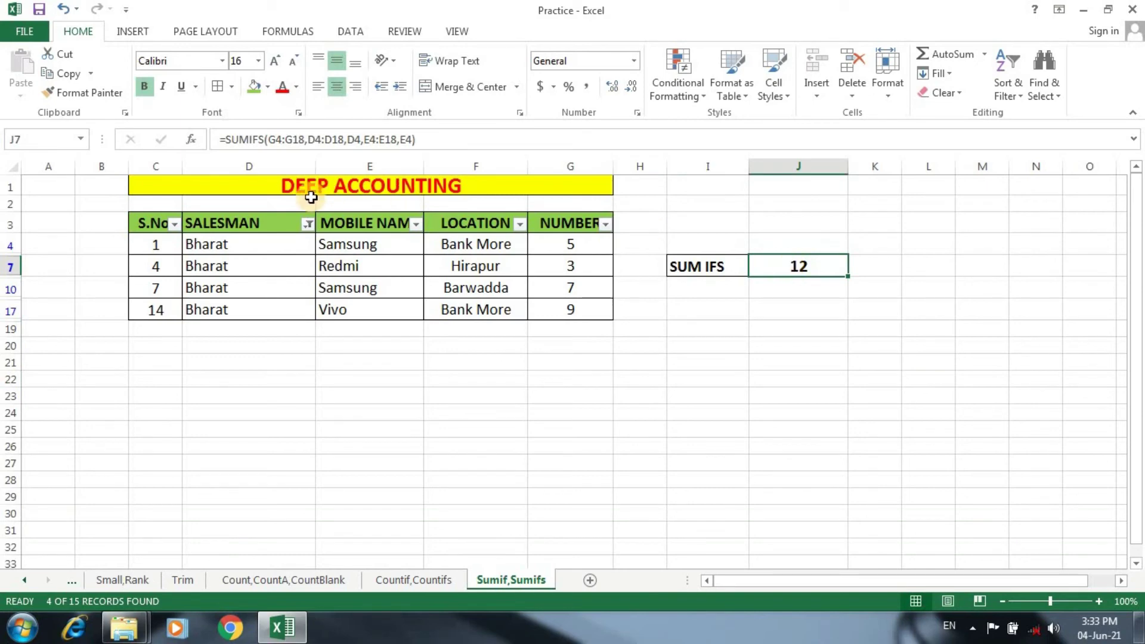
{"action": "left_click", "coordinate": [308, 224]}
{"action": "left_click", "coordinate": [150, 388]}
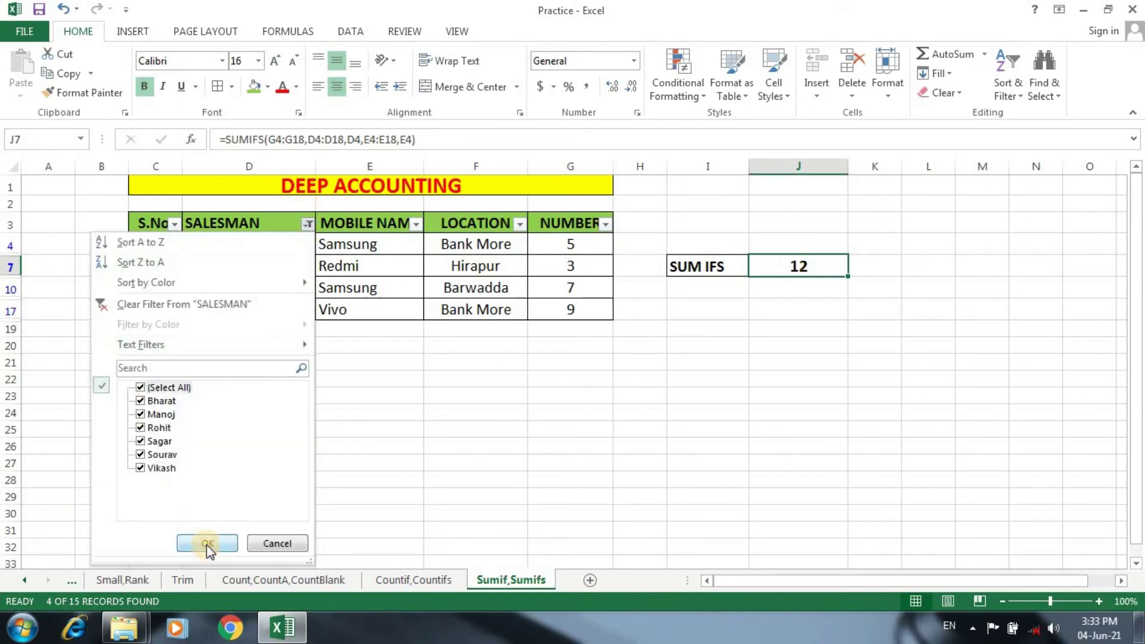
{"action": "left_click", "coordinate": [206, 543]}
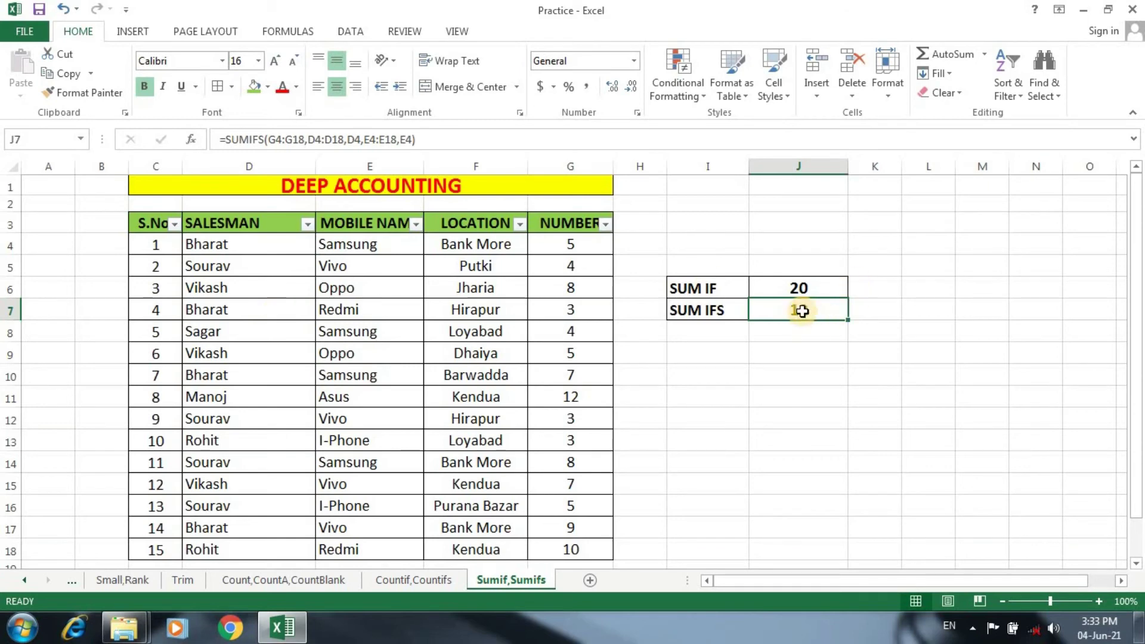
Append the location criterion F4:F18,F4 (Bank More) to the J7 SUMIFS, giving 5.
{"action": "left_click", "coordinate": [418, 140]}
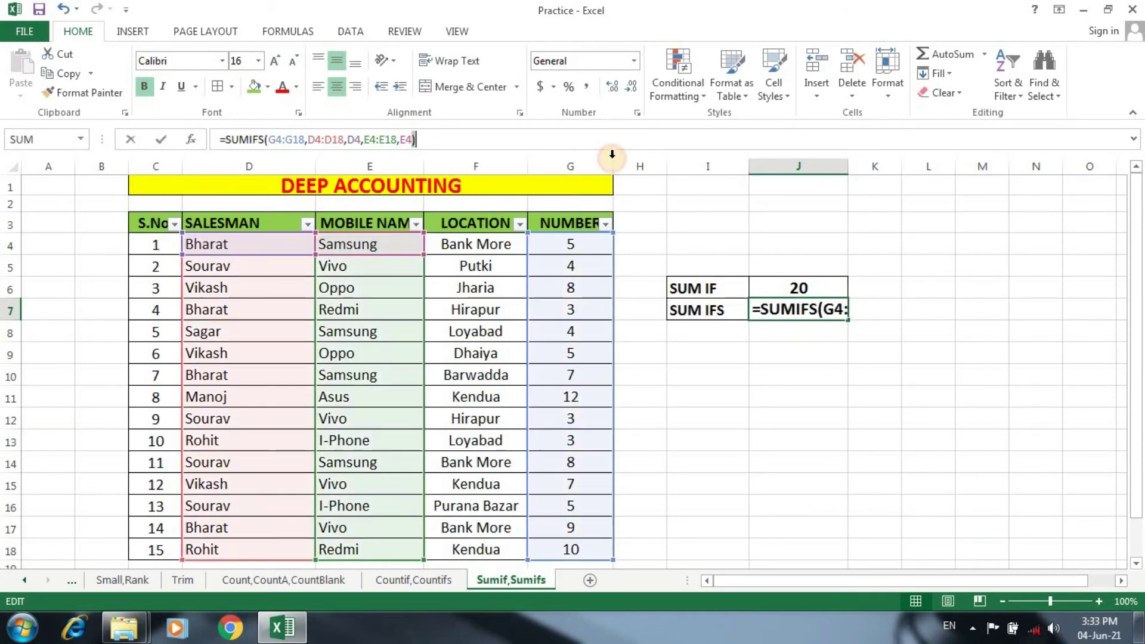
{"action": "type", "text": ","}
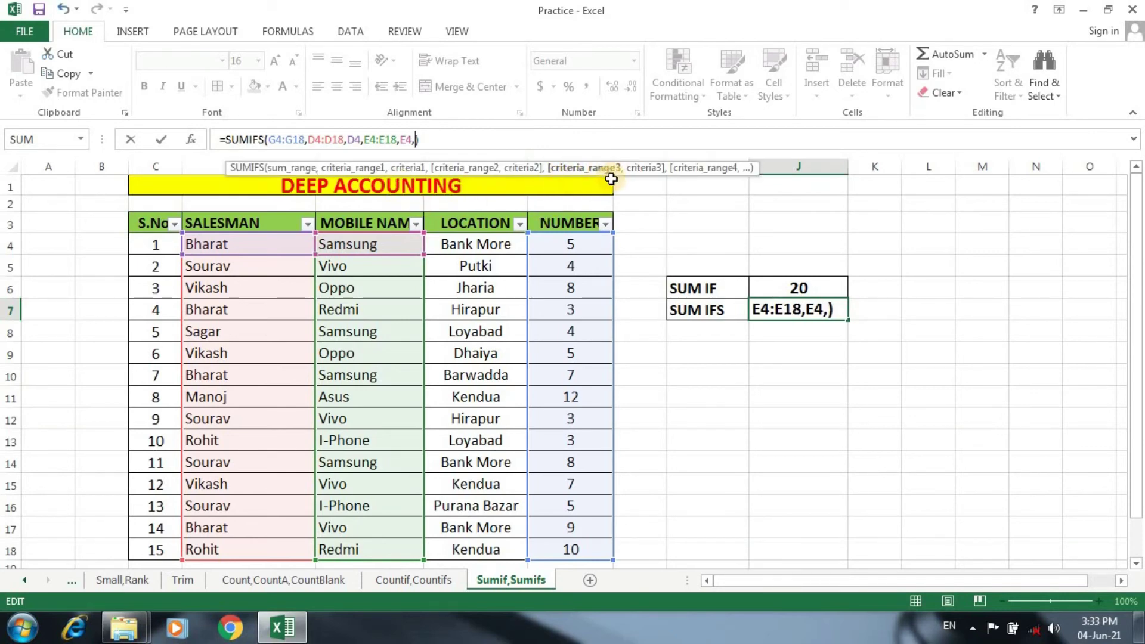
{"action": "left_click_drag", "start_coordinate": [450, 242], "coordinate": [471, 549]}
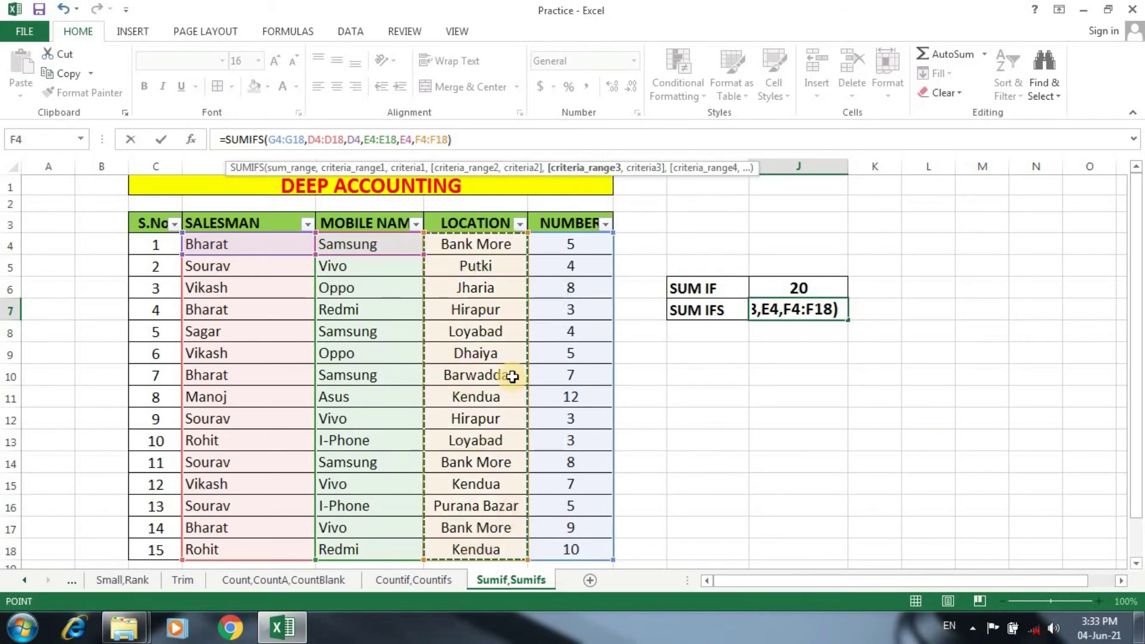
{"action": "type", "text": ","}
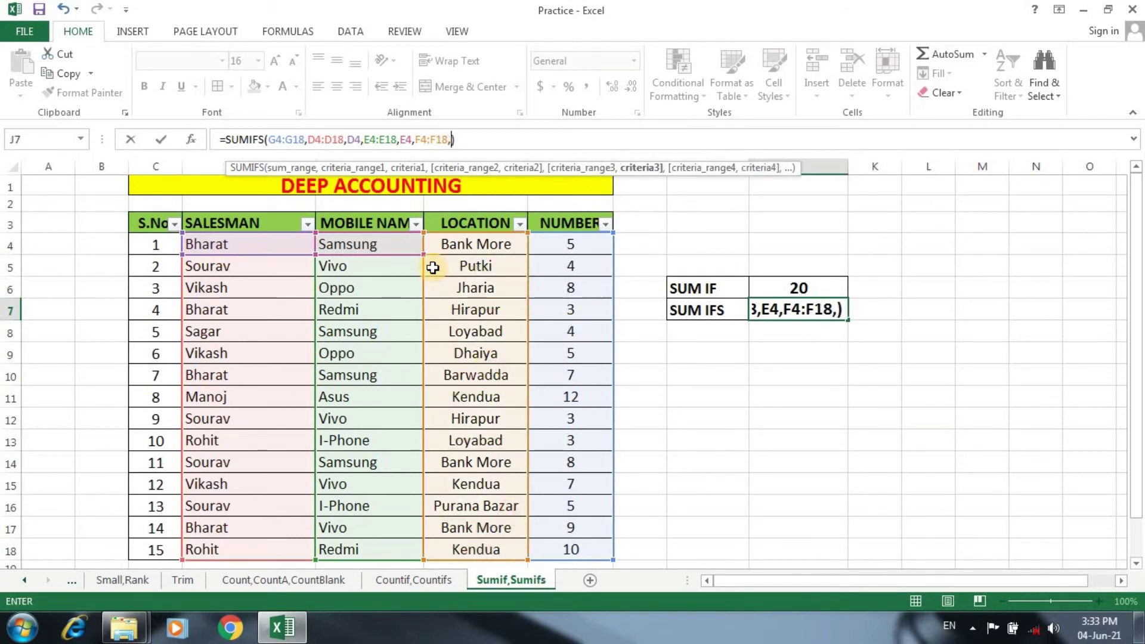
{"action": "left_click", "coordinate": [472, 244]}
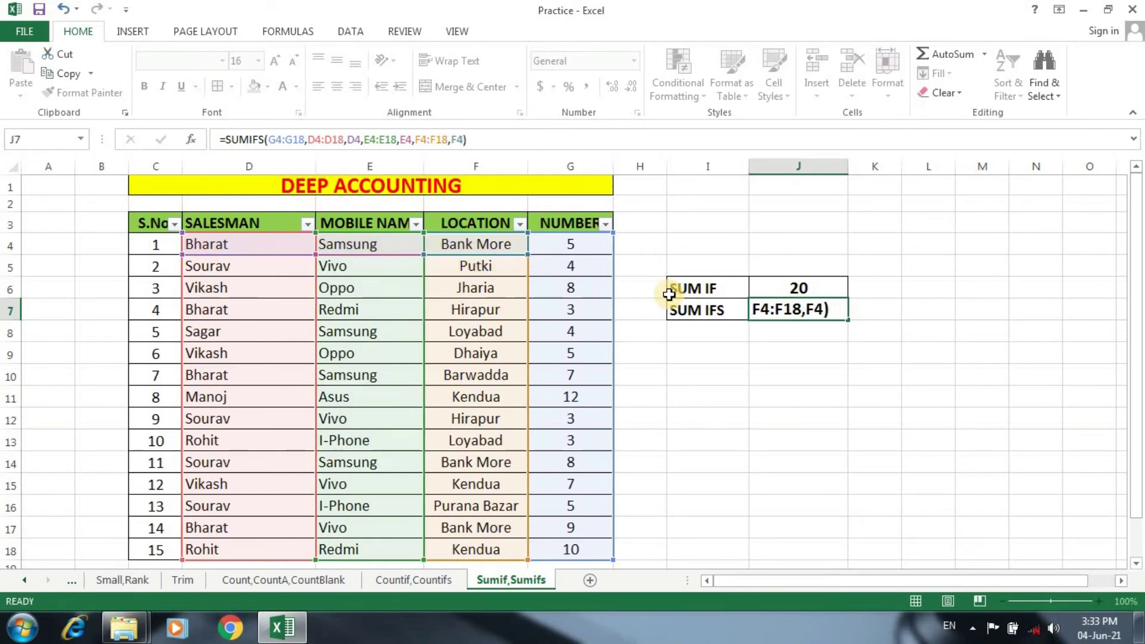
{"action": "key", "text": "Return"}
{"action": "left_click", "coordinate": [768, 311]}
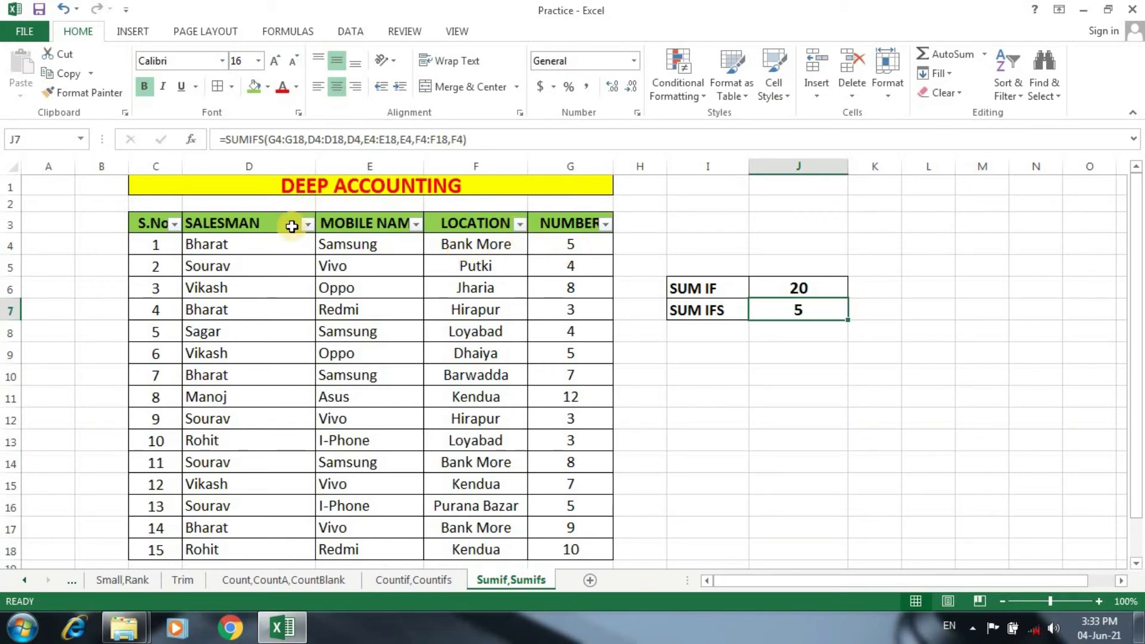
Filter the SALESMAN column to show only Bharat's rows.
{"action": "left_click", "coordinate": [313, 229]}
{"action": "left_click", "coordinate": [155, 387]}
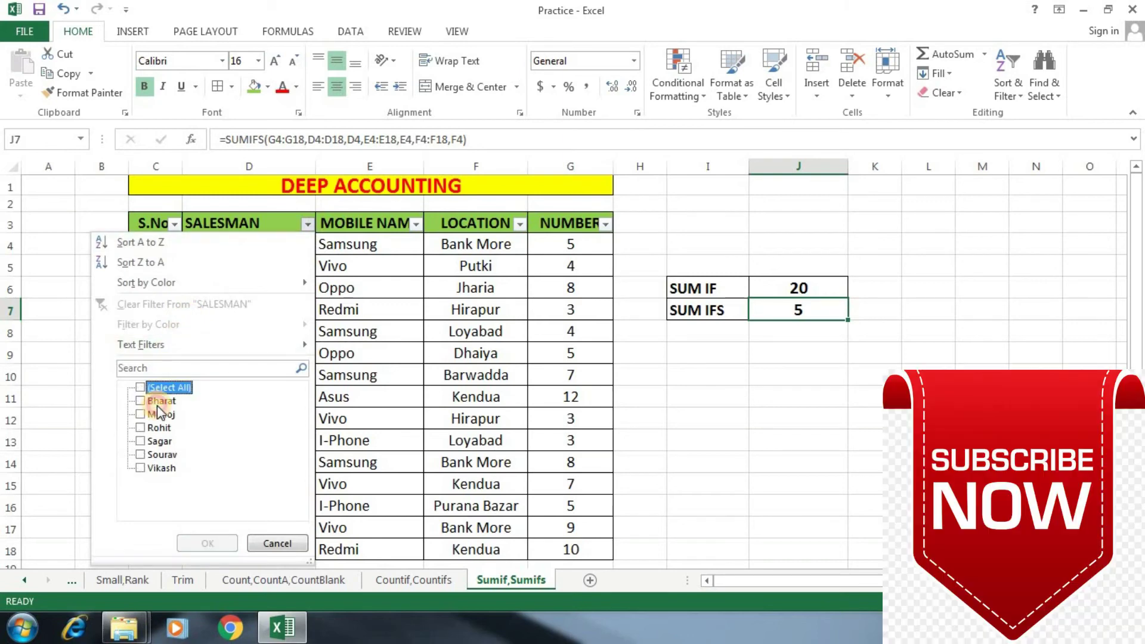
{"action": "left_click", "coordinate": [156, 402]}
{"action": "left_click", "coordinate": [208, 543]}
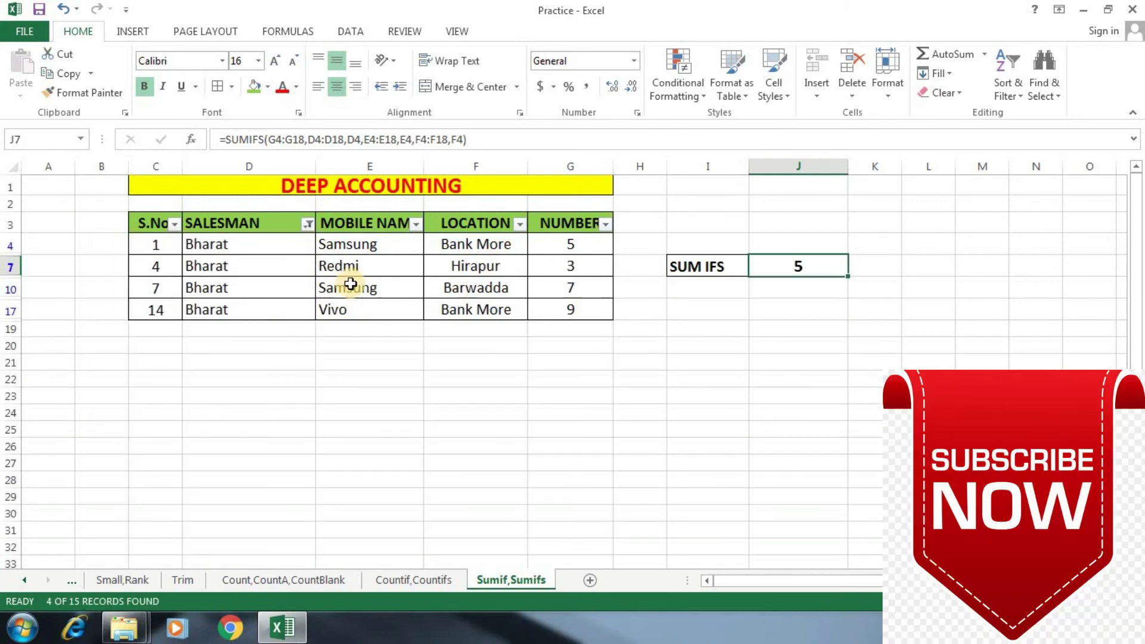
Filter the MOBILE NAME column to Samsung only.
{"action": "left_click", "coordinate": [415, 223]}
{"action": "left_click", "coordinate": [249, 387]}
{"action": "left_click", "coordinate": [249, 414]}
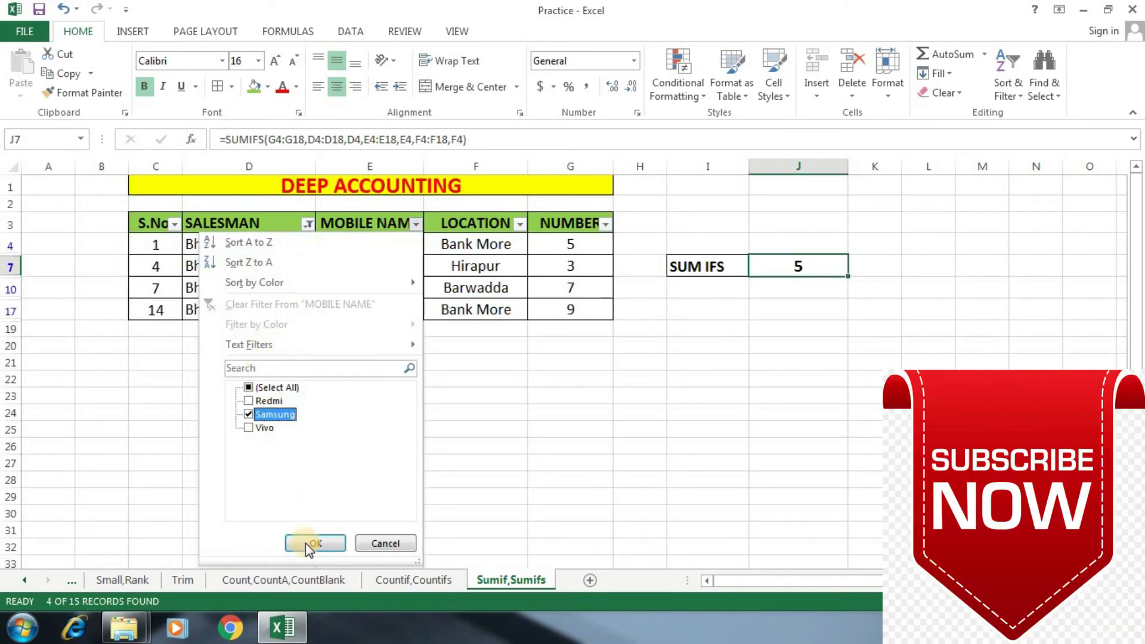
{"action": "left_click", "coordinate": [306, 543]}
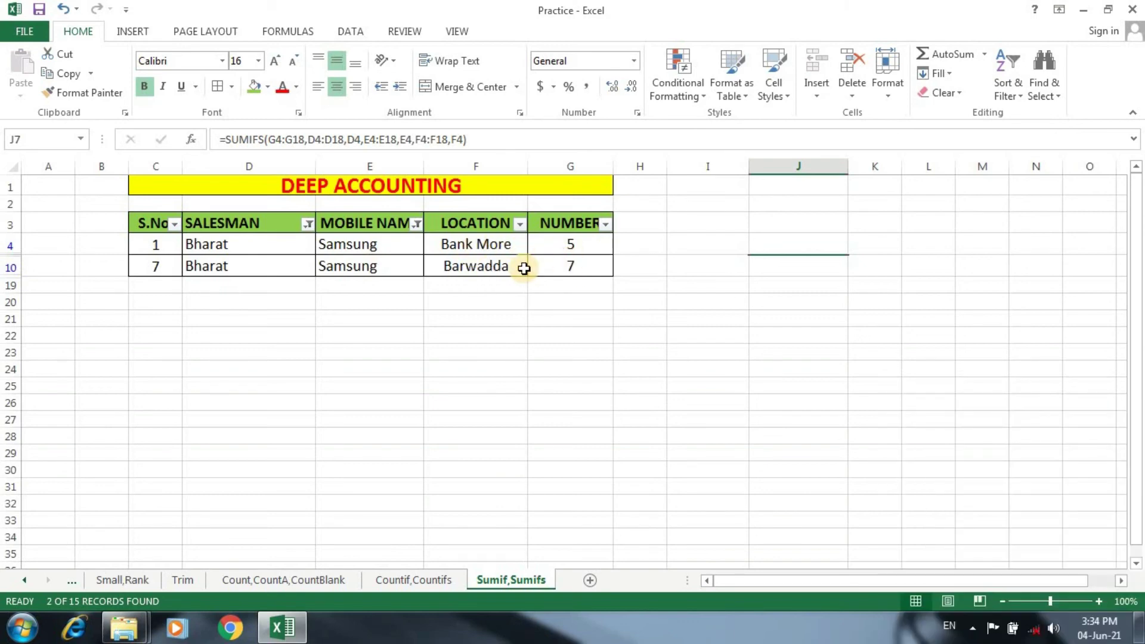
Reset the MOBILE NAME filter to Select All, showing all Bharat's brands.
{"action": "left_click", "coordinate": [416, 224]}
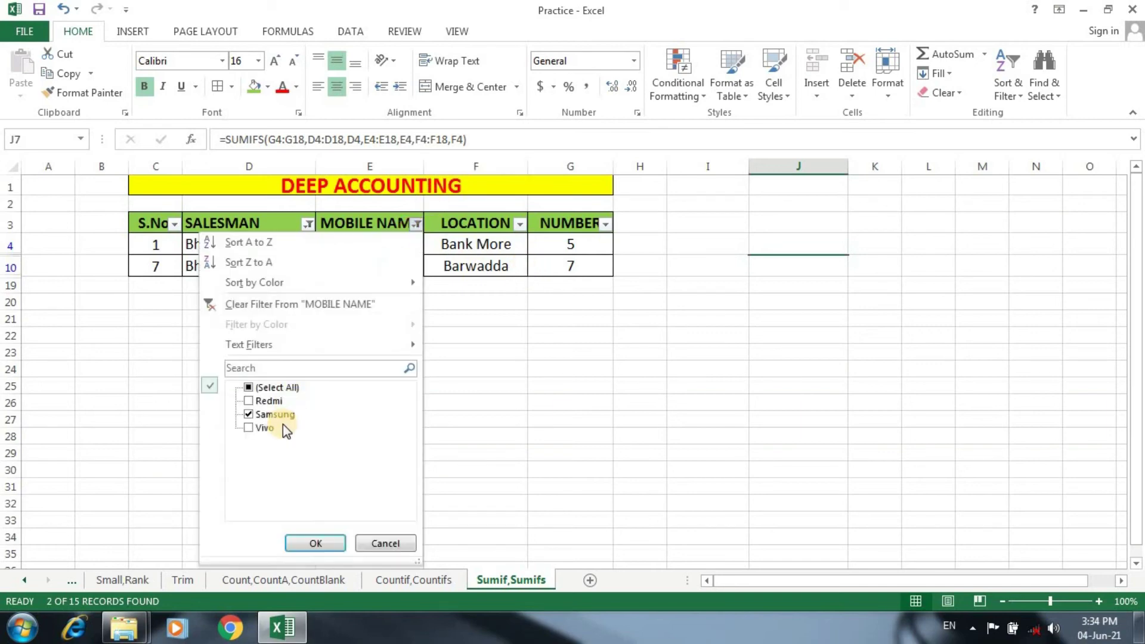
{"action": "left_click", "coordinate": [270, 391]}
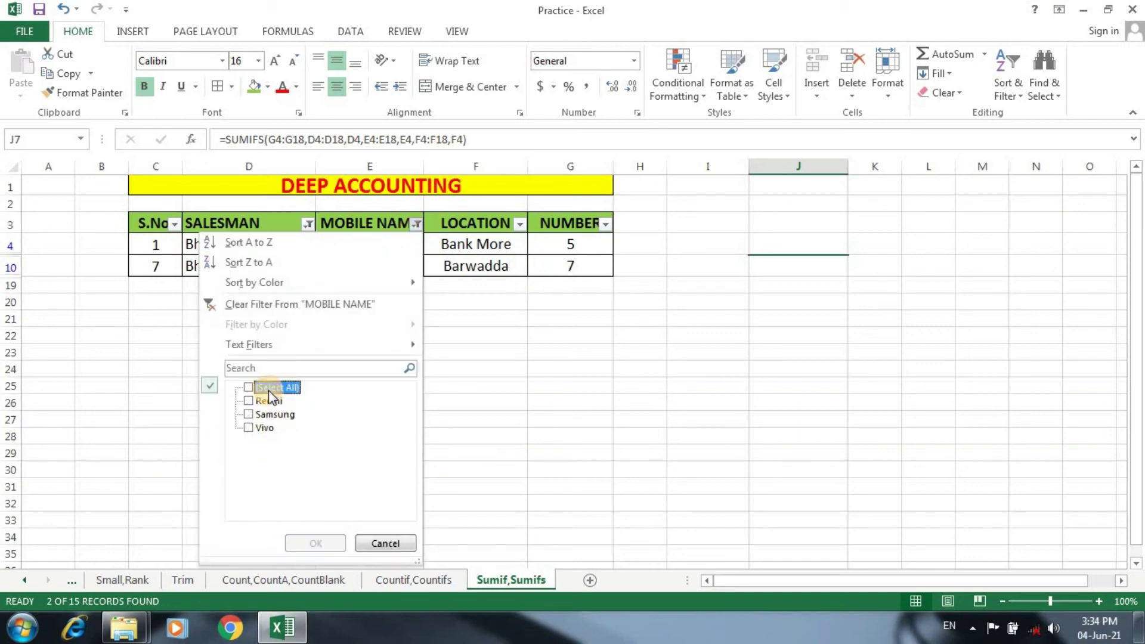
{"action": "left_click", "coordinate": [268, 390]}
{"action": "left_click", "coordinate": [308, 544]}
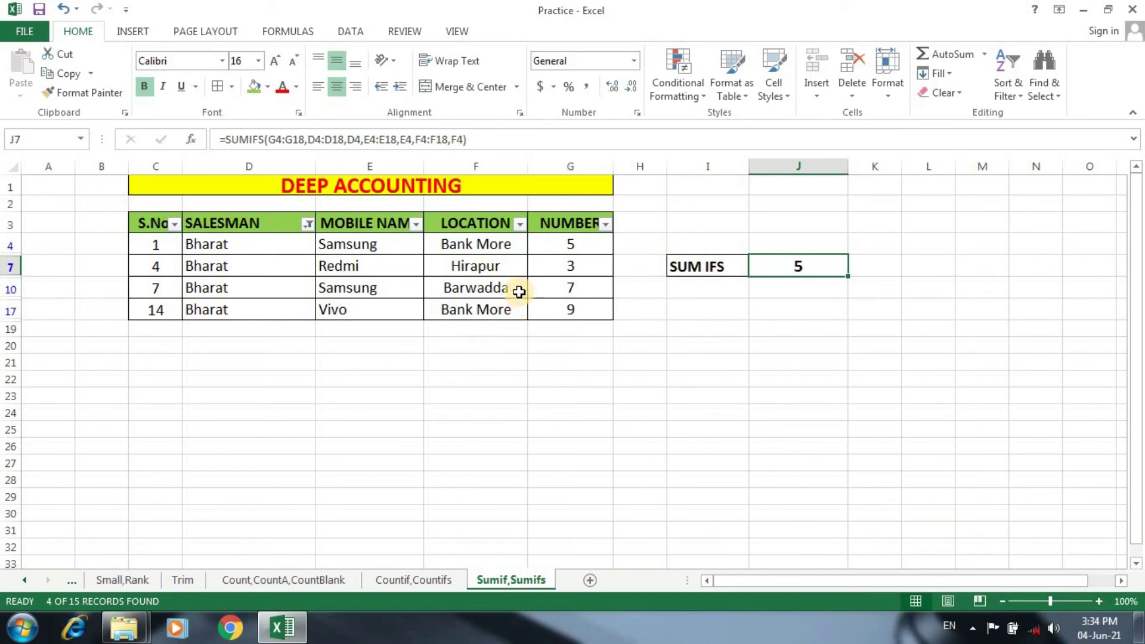
Change the SUMIFS location criterion from F4 to F10 (Barwadda), giving 7, and check row 10.
{"action": "left_click", "coordinate": [465, 141]}
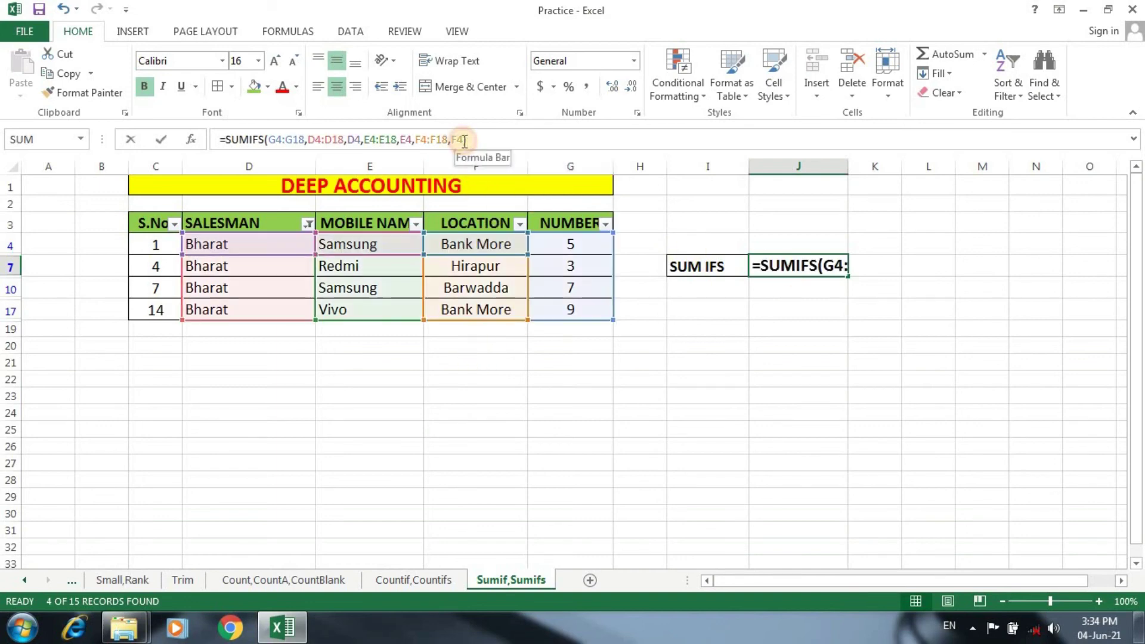
{"action": "key", "text": "BackSpace"}
{"action": "key", "text": "BackSpace"}
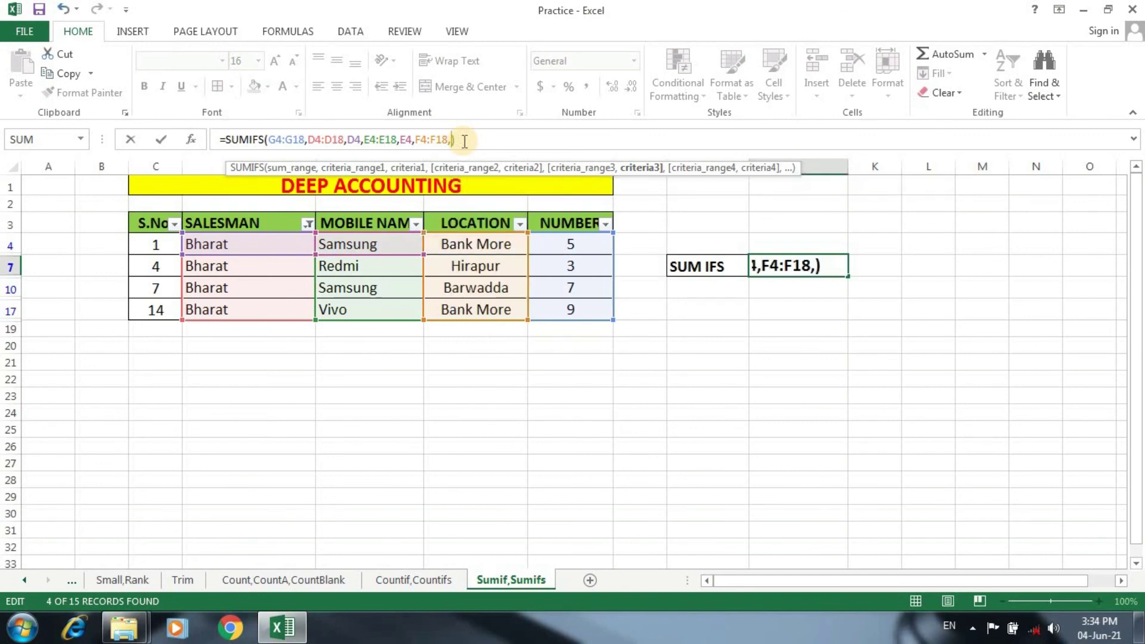
{"action": "type", "text": "f1"}
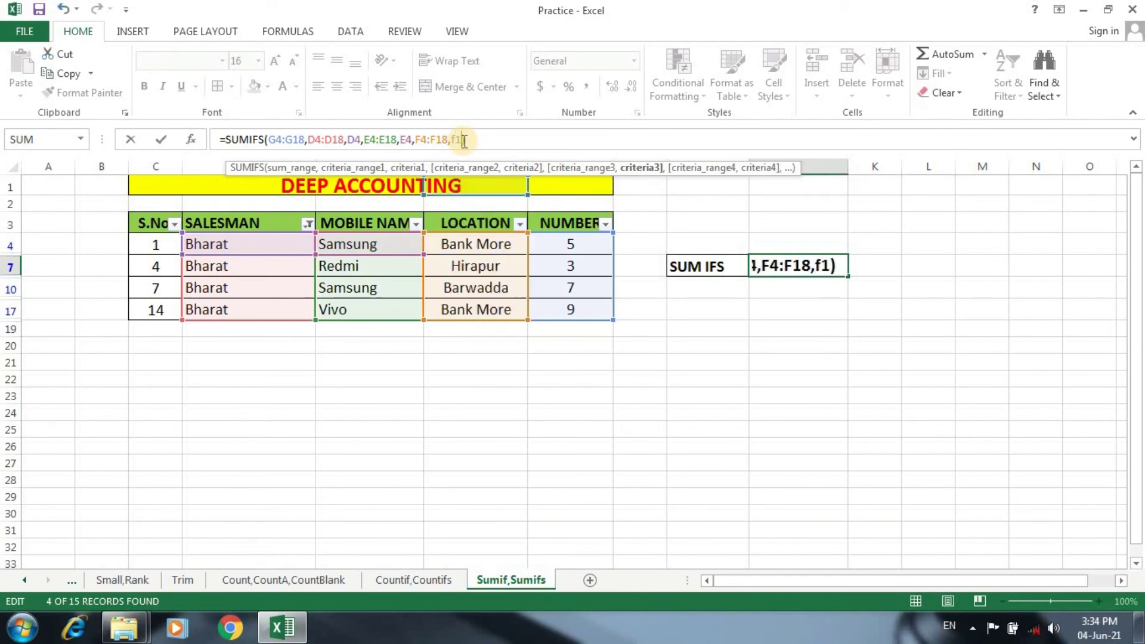
{"action": "type", "text": "0"}
{"action": "key", "text": "Return"}
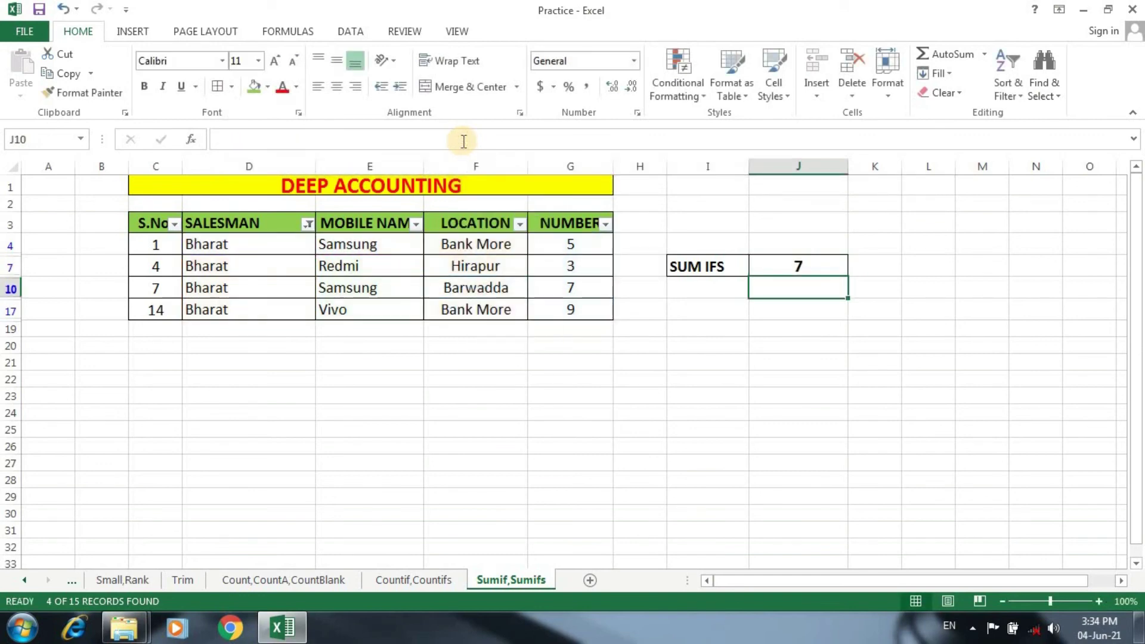
{"action": "left_click", "coordinate": [566, 291]}
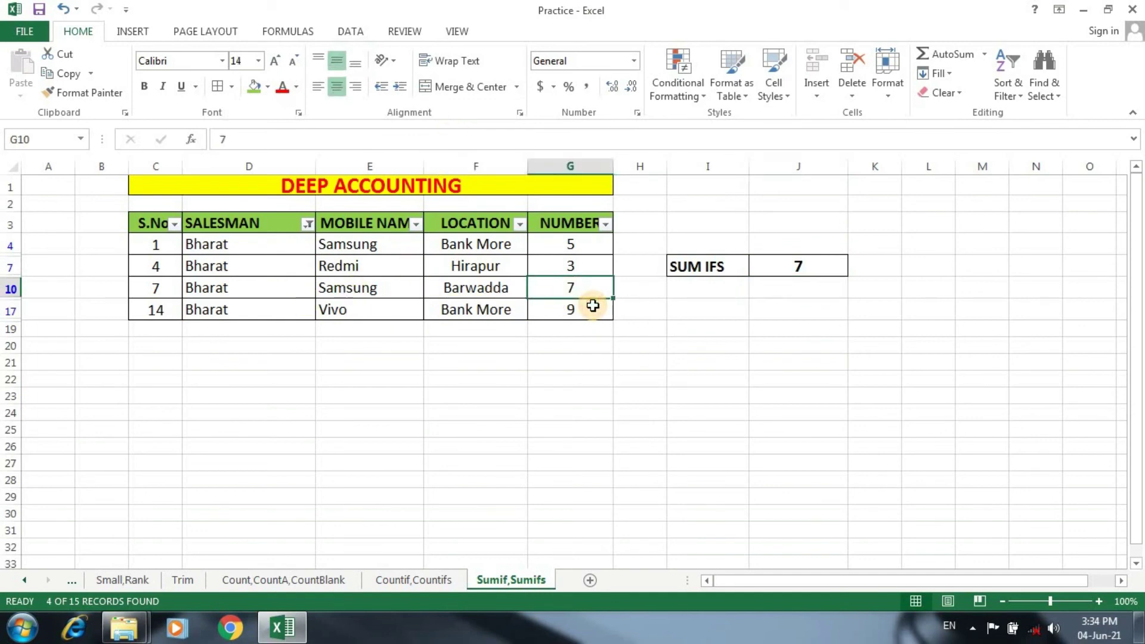
{"action": "left_click", "coordinate": [222, 288]}
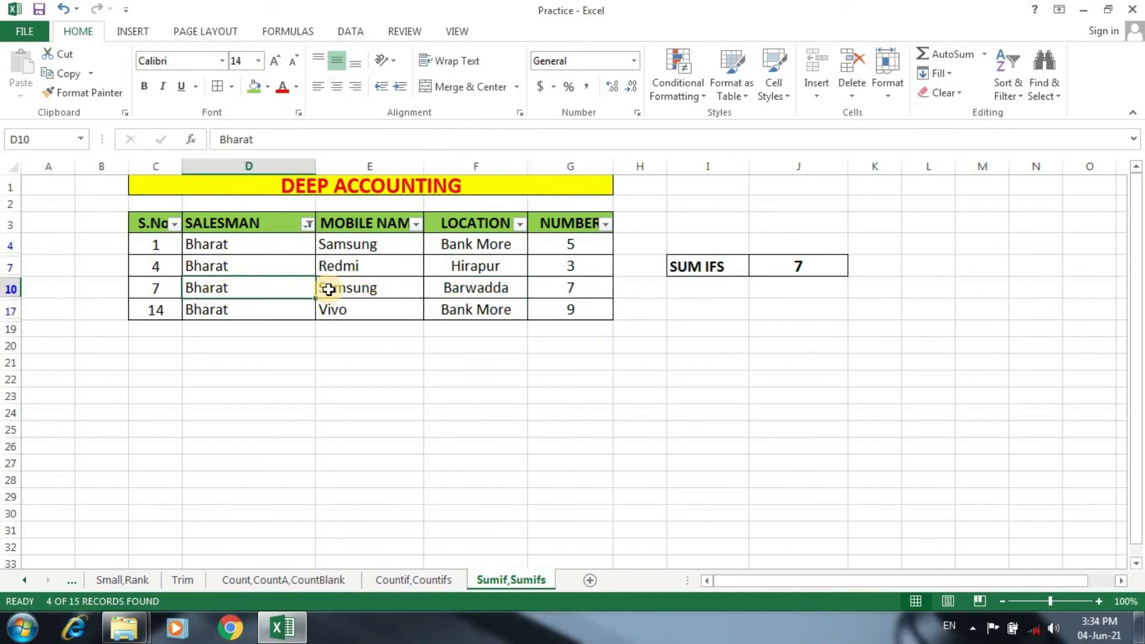
{"action": "left_click", "coordinate": [367, 288]}
{"action": "left_click", "coordinate": [470, 291]}
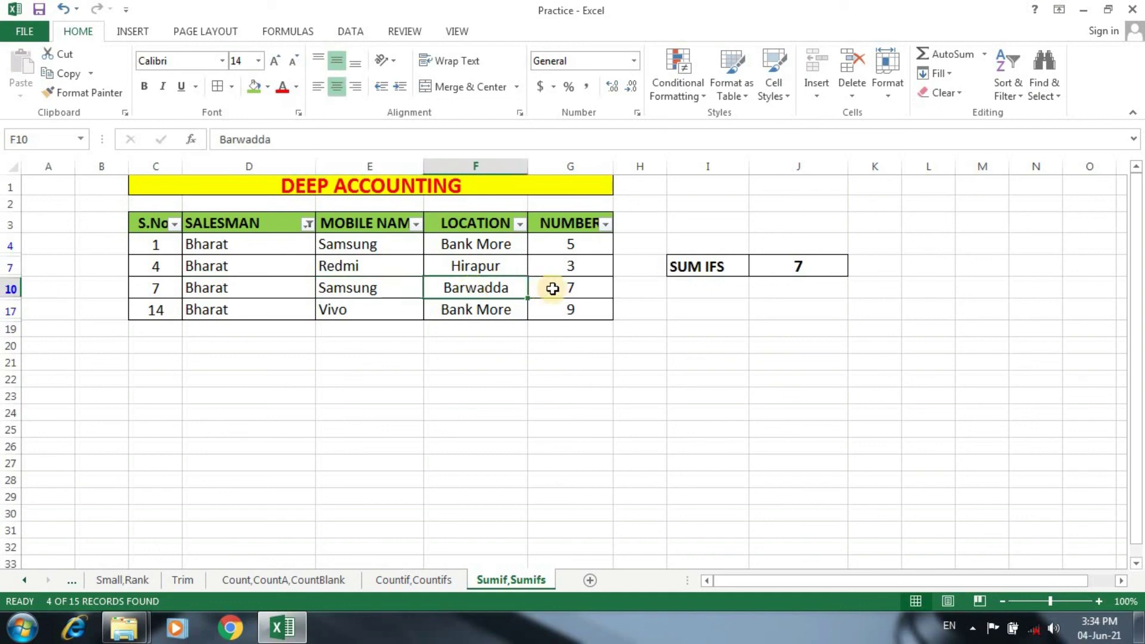
{"action": "left_click", "coordinate": [552, 288]}
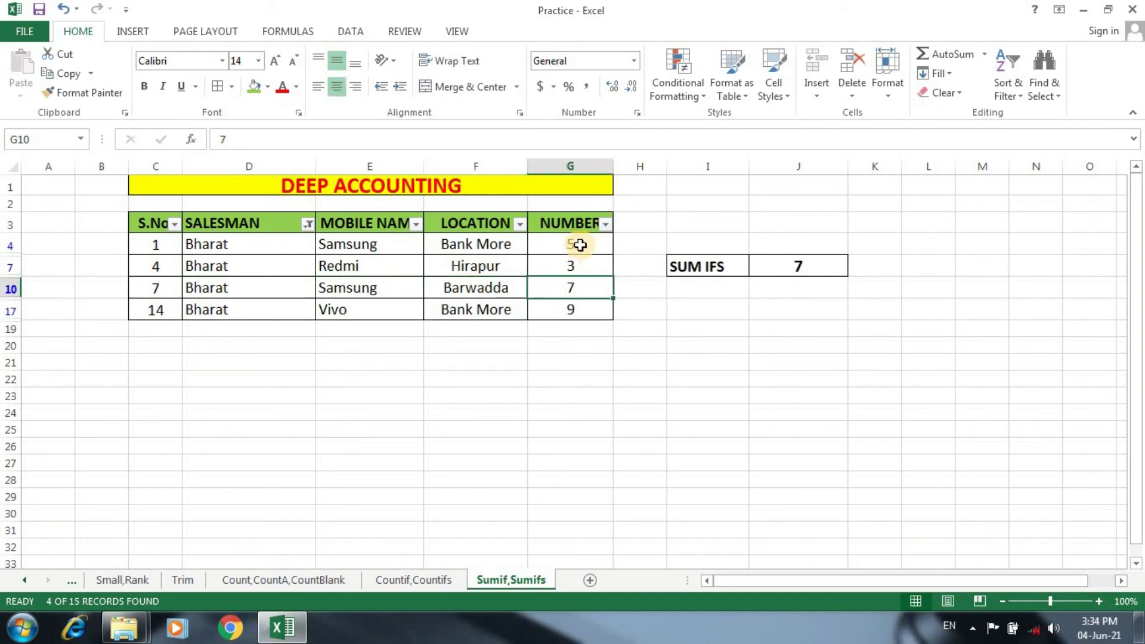
Clear the SALESMAN filter with Select All so all 15 rows show.
{"action": "left_click", "coordinate": [308, 225]}
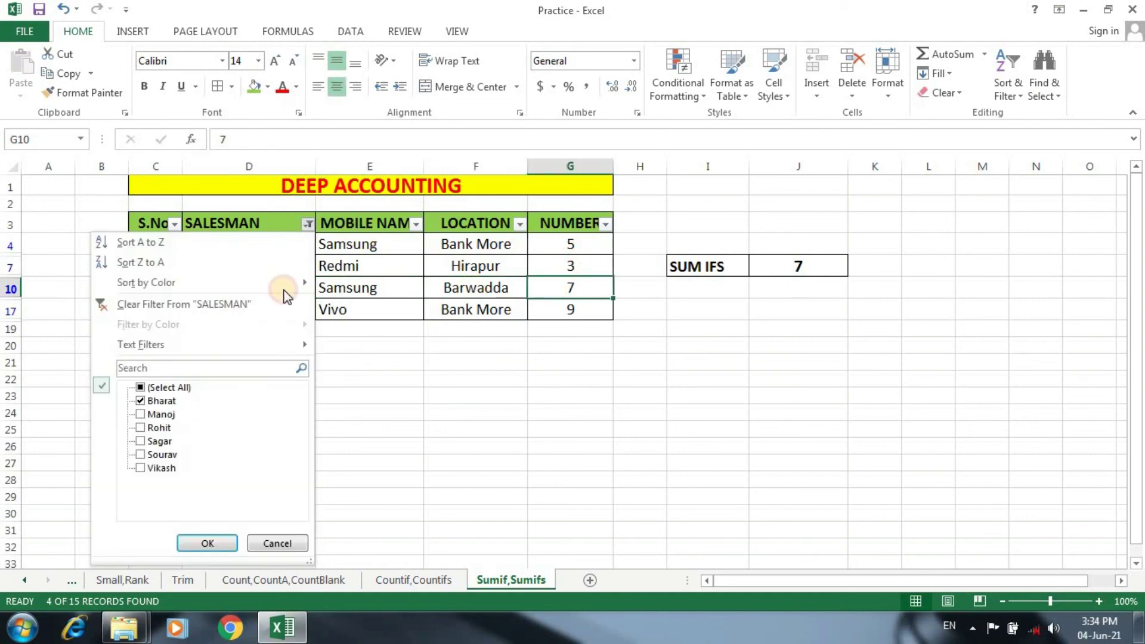
{"action": "left_click", "coordinate": [141, 387]}
{"action": "left_click", "coordinate": [207, 543]}
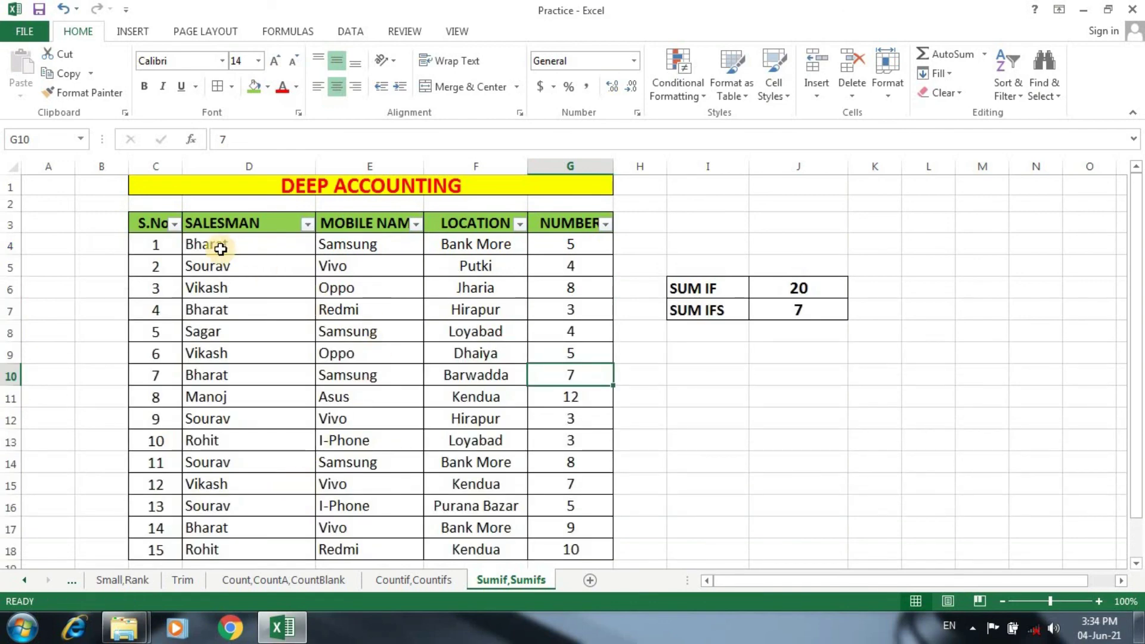
{"action": "scroll", "coordinate": [340, 280], "scroll_direction": "down", "scroll_amount": 2}
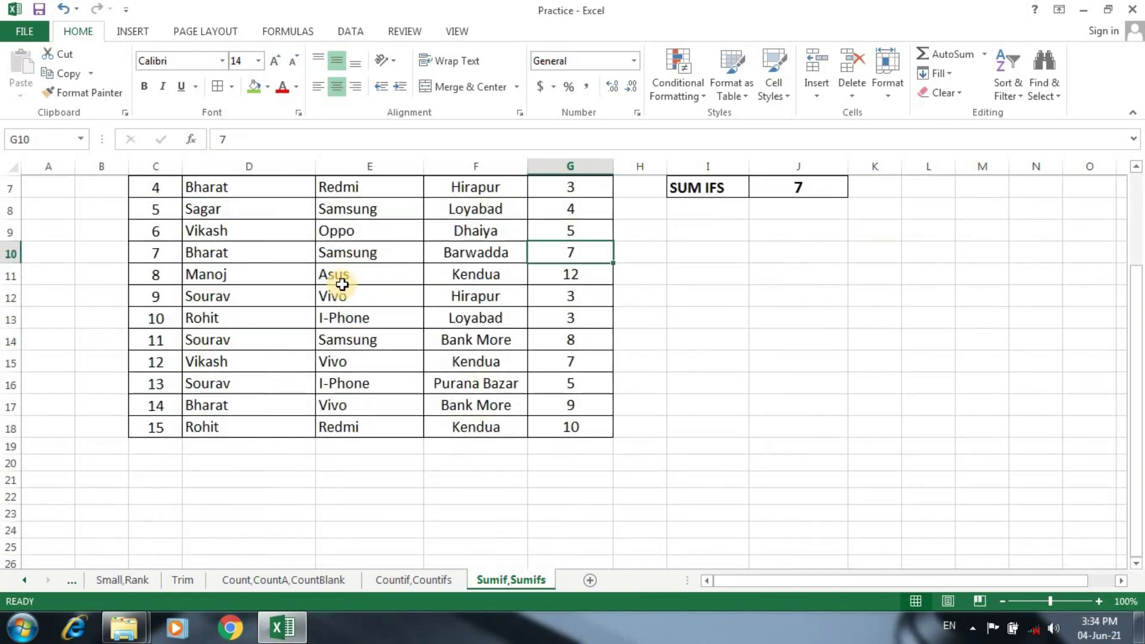
{"action": "scroll", "coordinate": [340, 285], "scroll_direction": "up", "scroll_amount": 2}
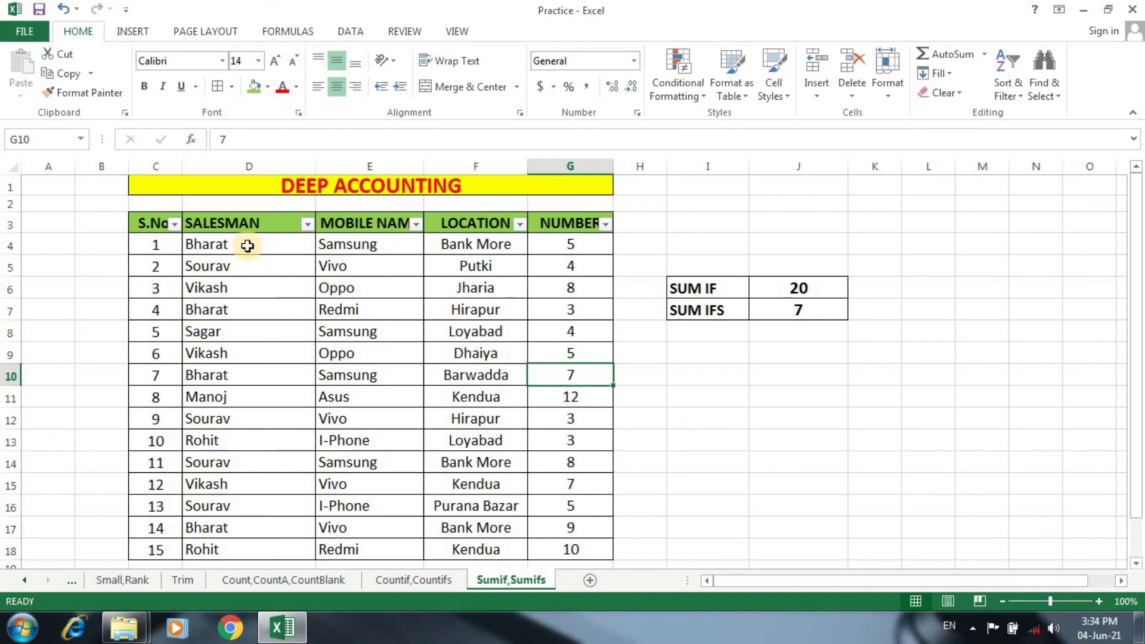
{"action": "left_click_drag", "start_coordinate": [248, 243], "coordinate": [247, 322]}
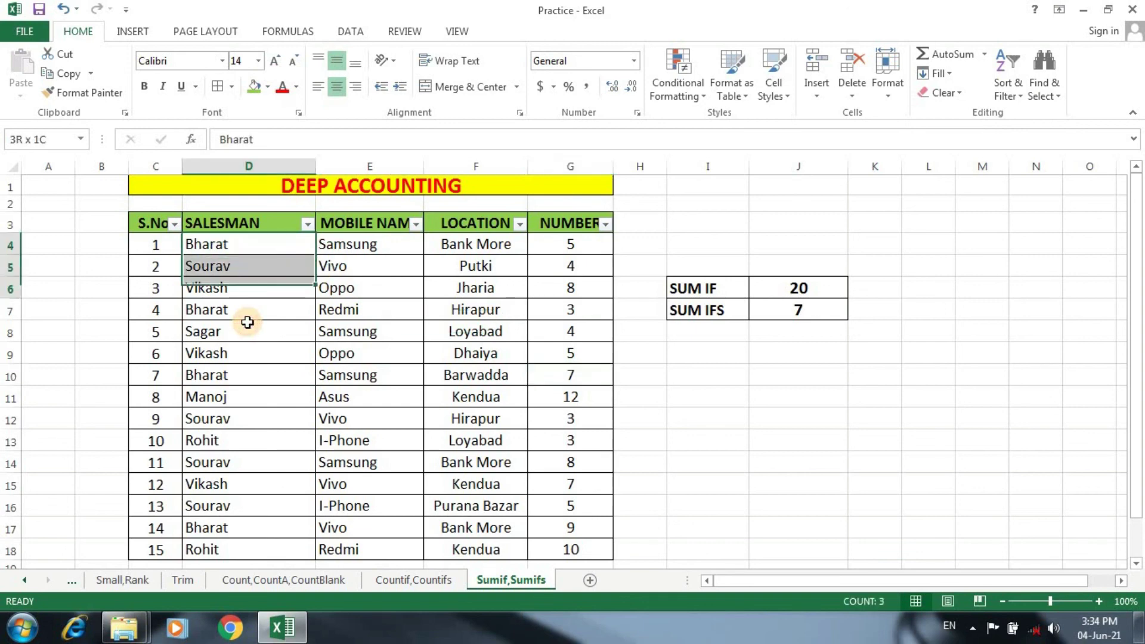
{"action": "left_click", "coordinate": [235, 245]}
{"action": "left_click", "coordinate": [350, 247], "text": "shift"}
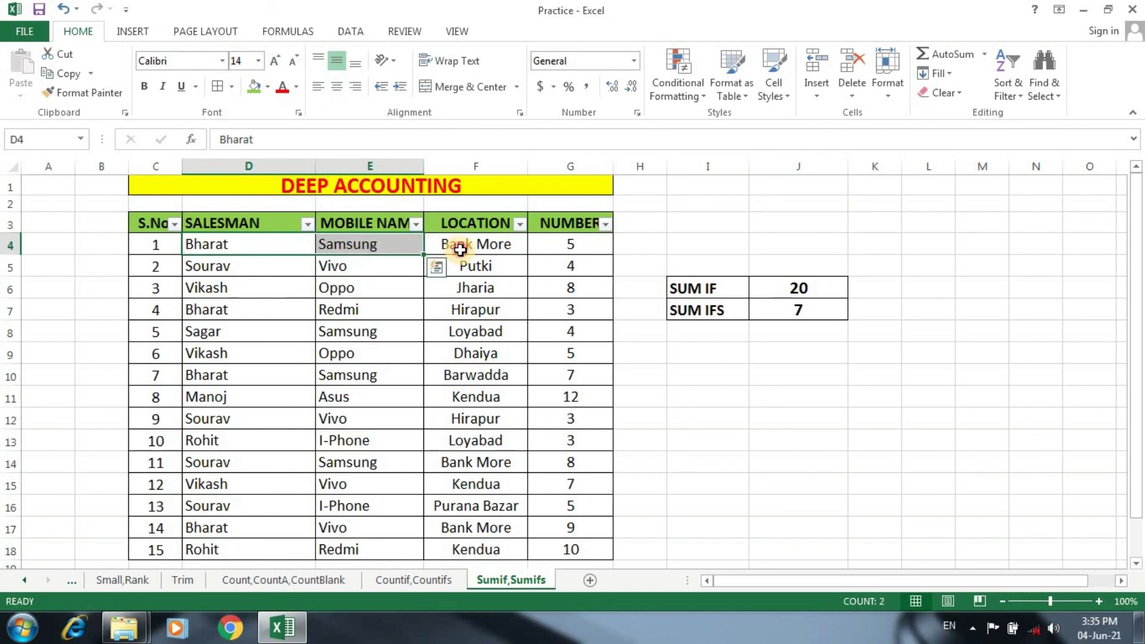
{"action": "left_click", "coordinate": [460, 250]}
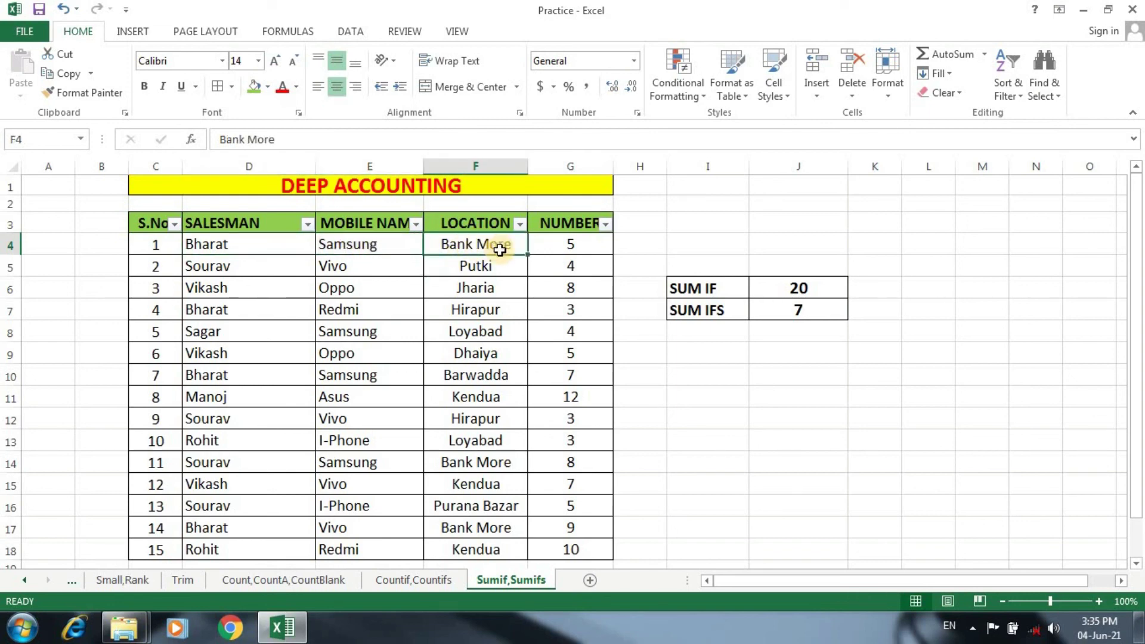
{"action": "left_click", "coordinate": [566, 245]}
{"action": "mouse_move", "coordinate": [566, 375]}
{"action": "left_mouse_down"}
{"action": "mouse_move", "coordinate": [577, 537]}
{"action": "mouse_move", "coordinate": [576, 242]}
{"action": "left_mouse_up"}
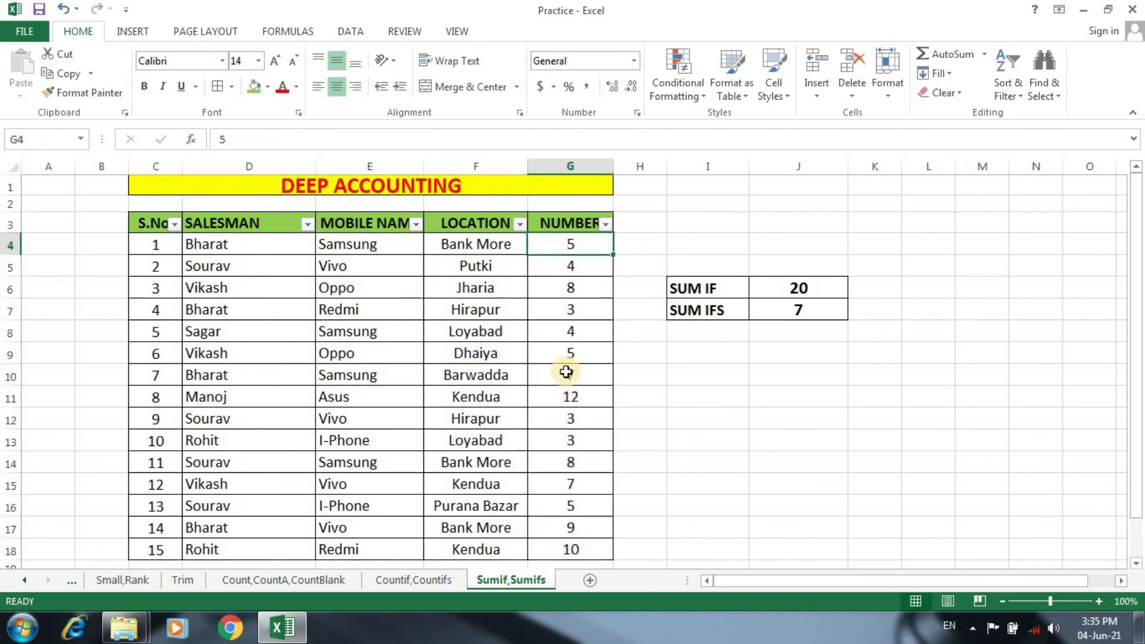
{"action": "left_click", "coordinate": [796, 312]}
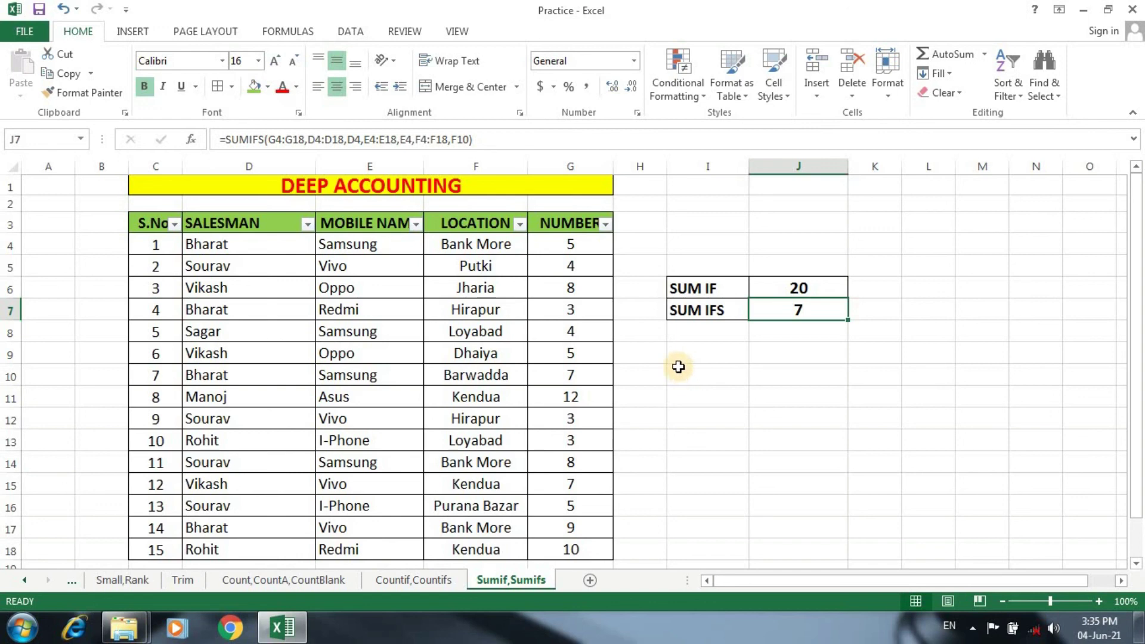
{"action": "scroll", "coordinate": [678, 367], "scroll_direction": "down", "scroll_amount": 2}
{"action": "scroll", "coordinate": [678, 367], "scroll_direction": "up", "scroll_amount": 1}
{"action": "scroll", "coordinate": [678, 366], "scroll_direction": "up", "scroll_amount": 1}
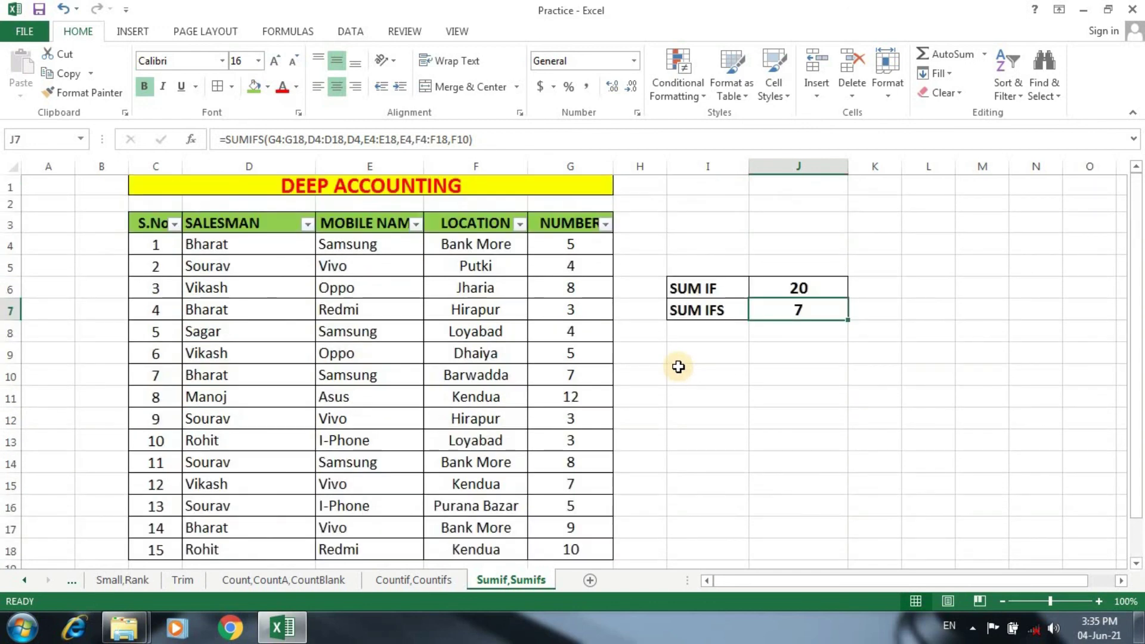